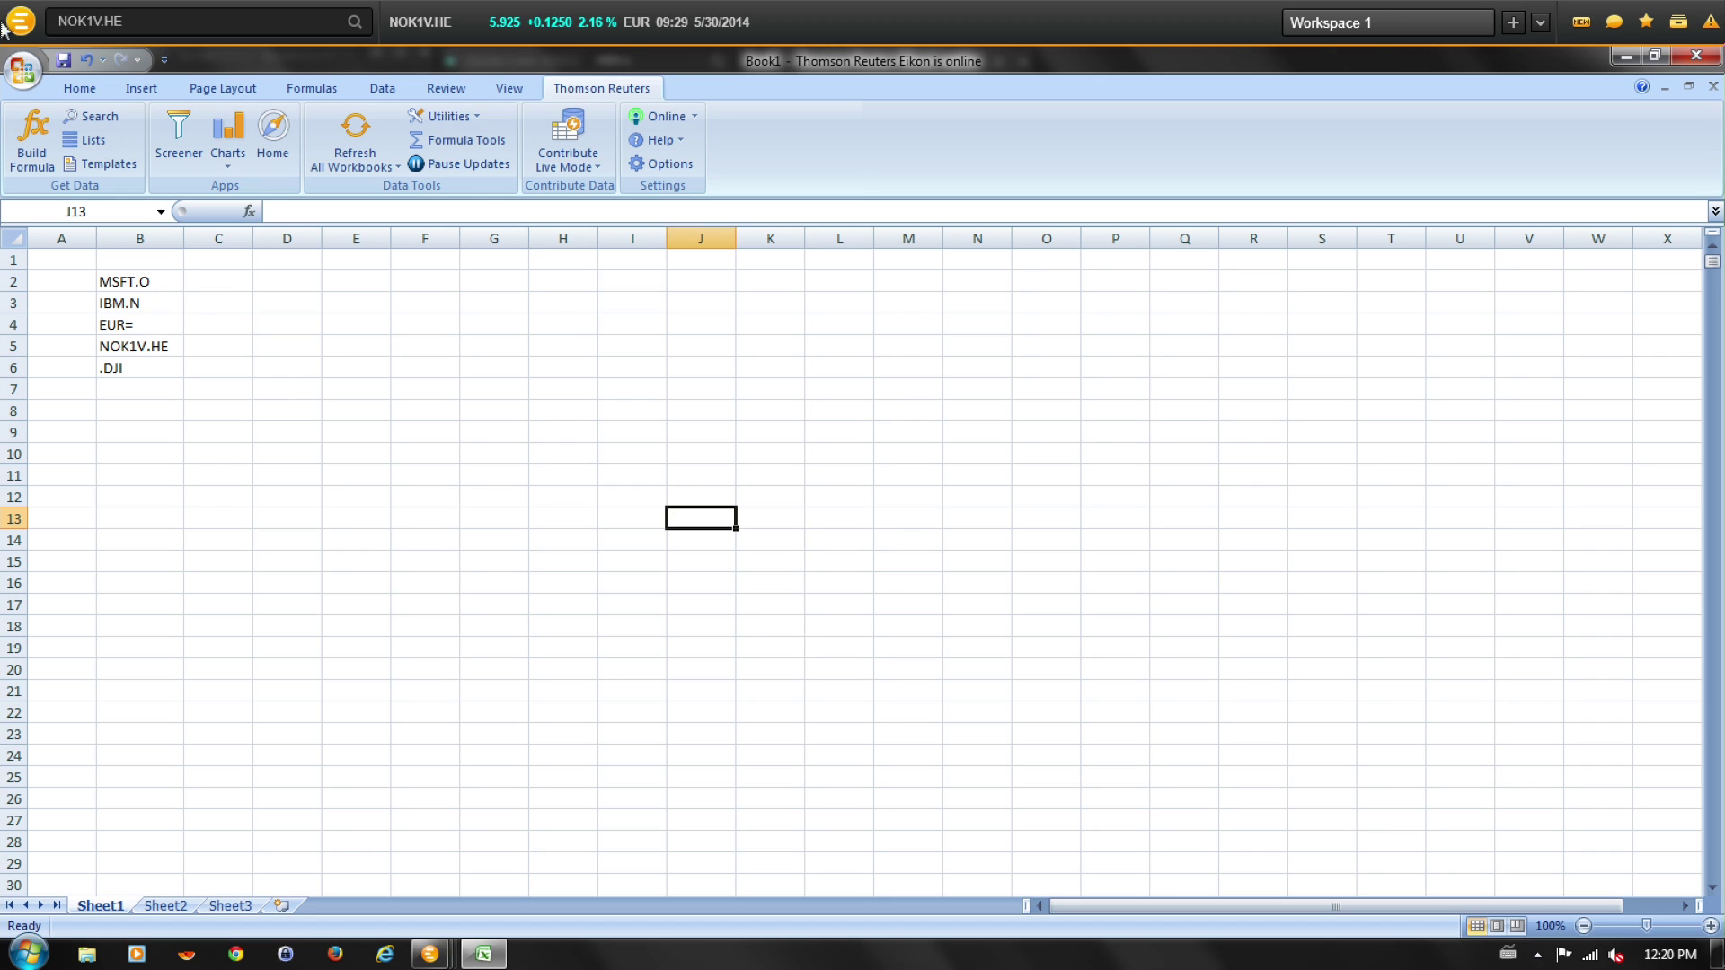
Open the Formula Builder and reference cells B2:B6 as the instruments
click(29, 135)
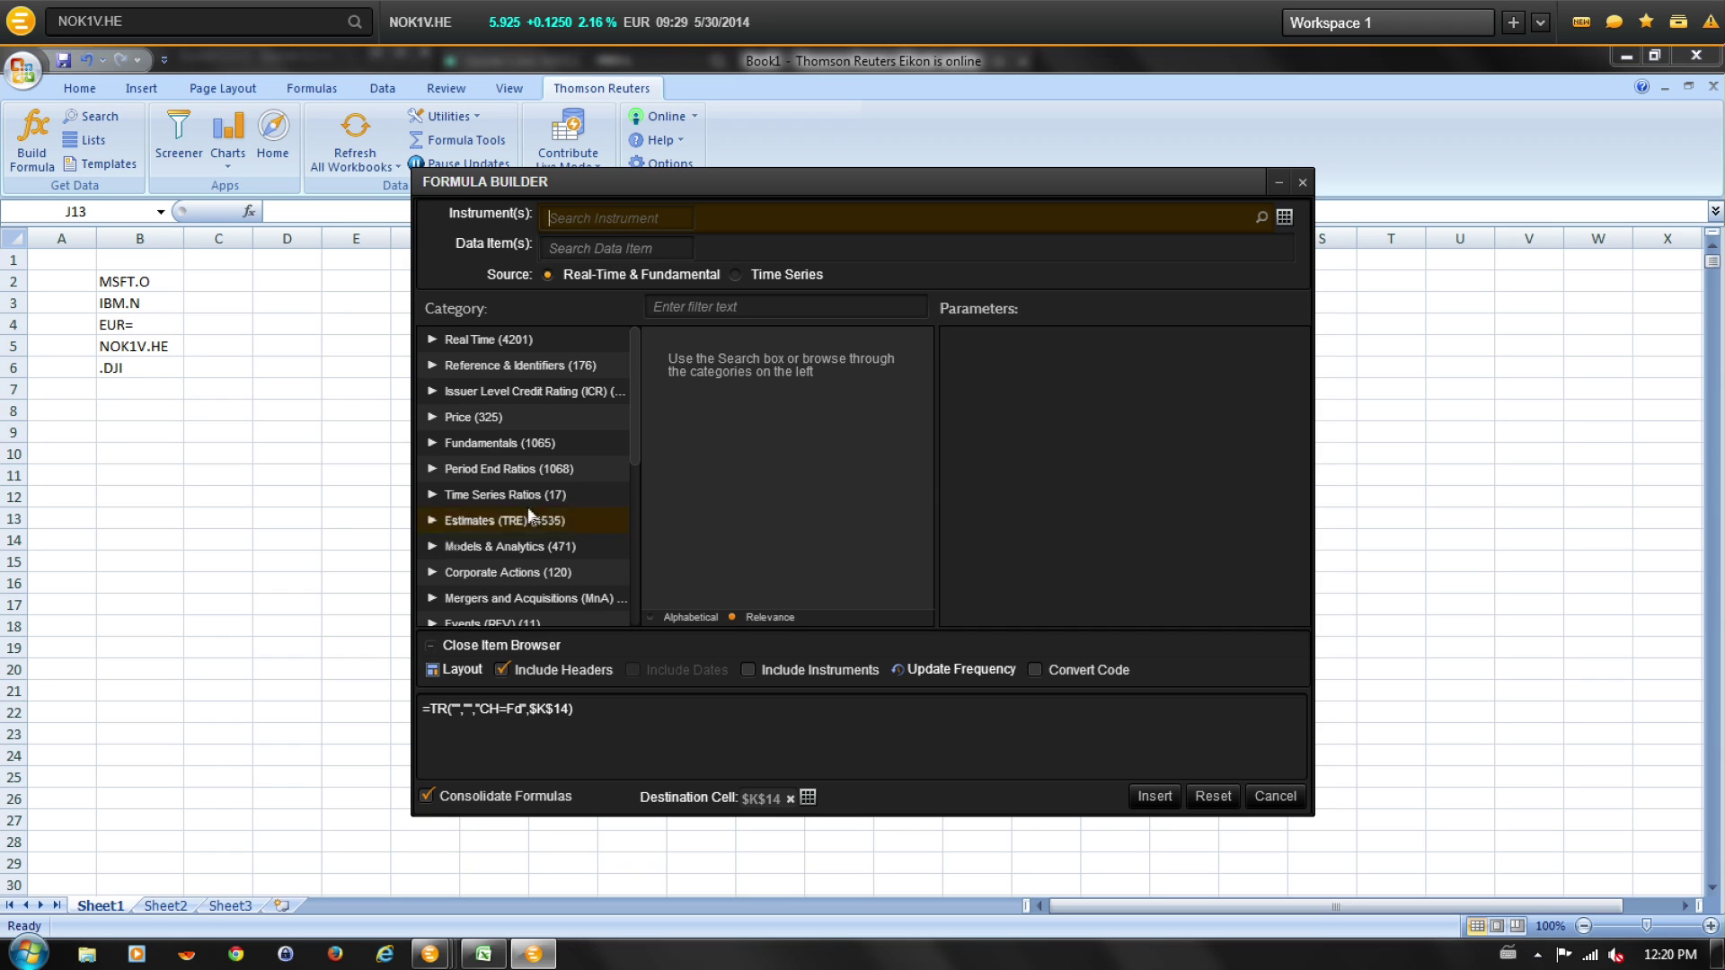
click(1286, 218)
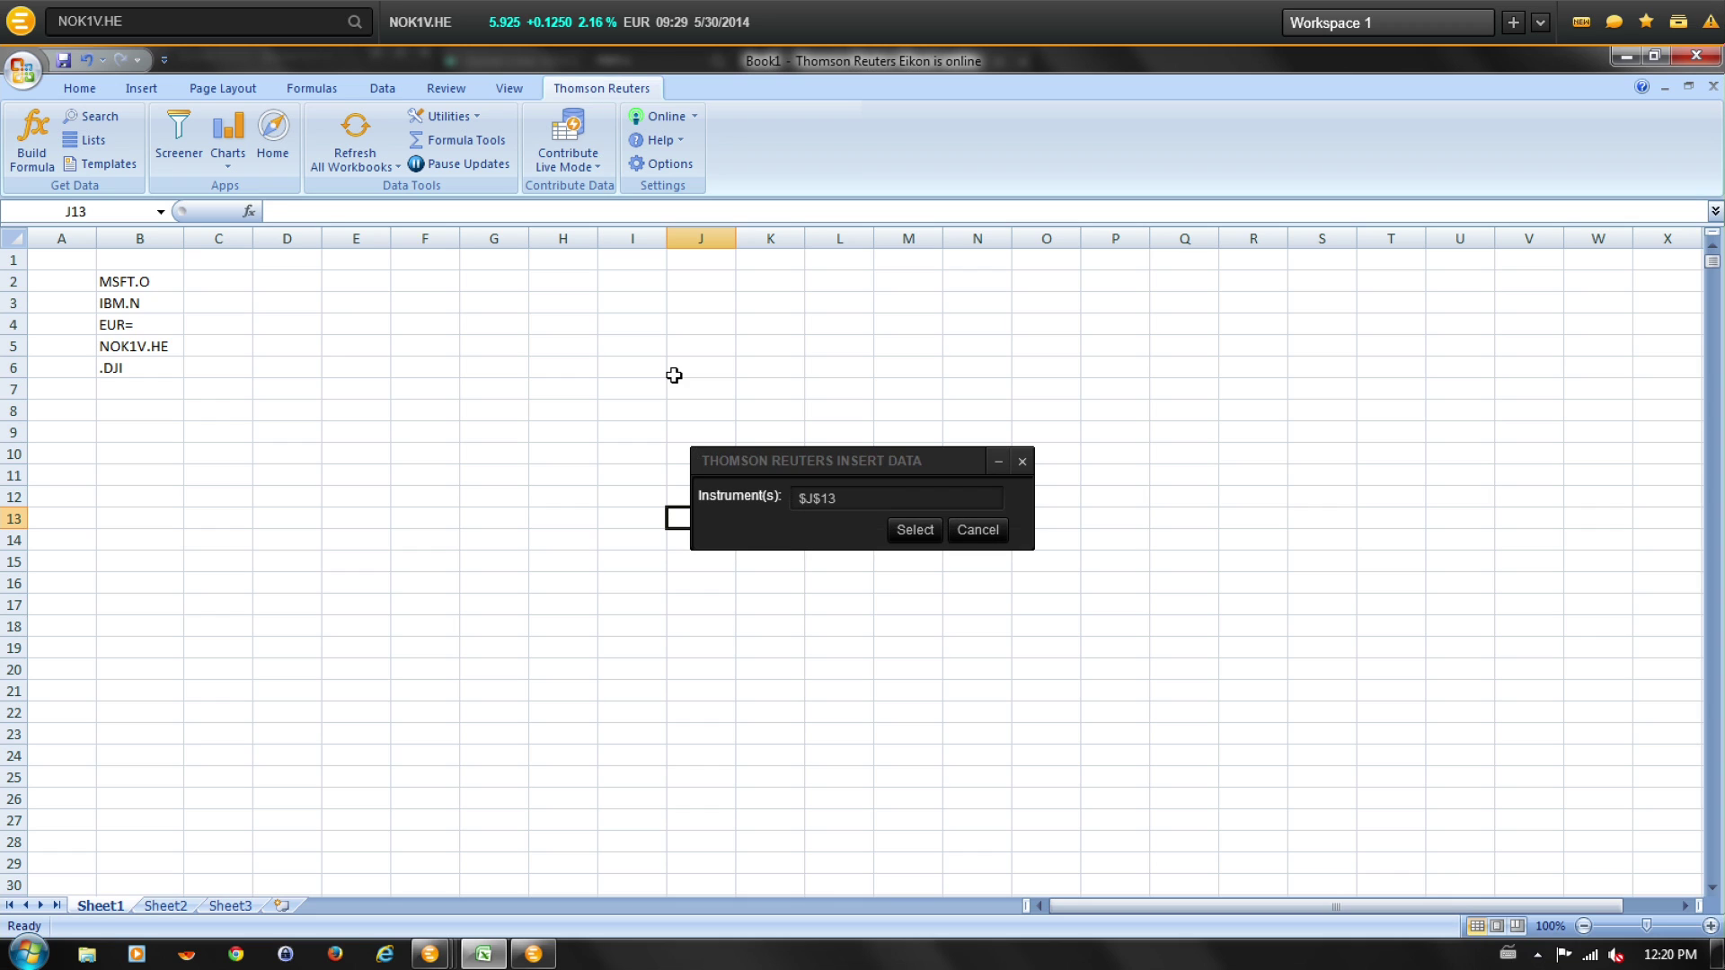
drag(144, 278, 143, 364)
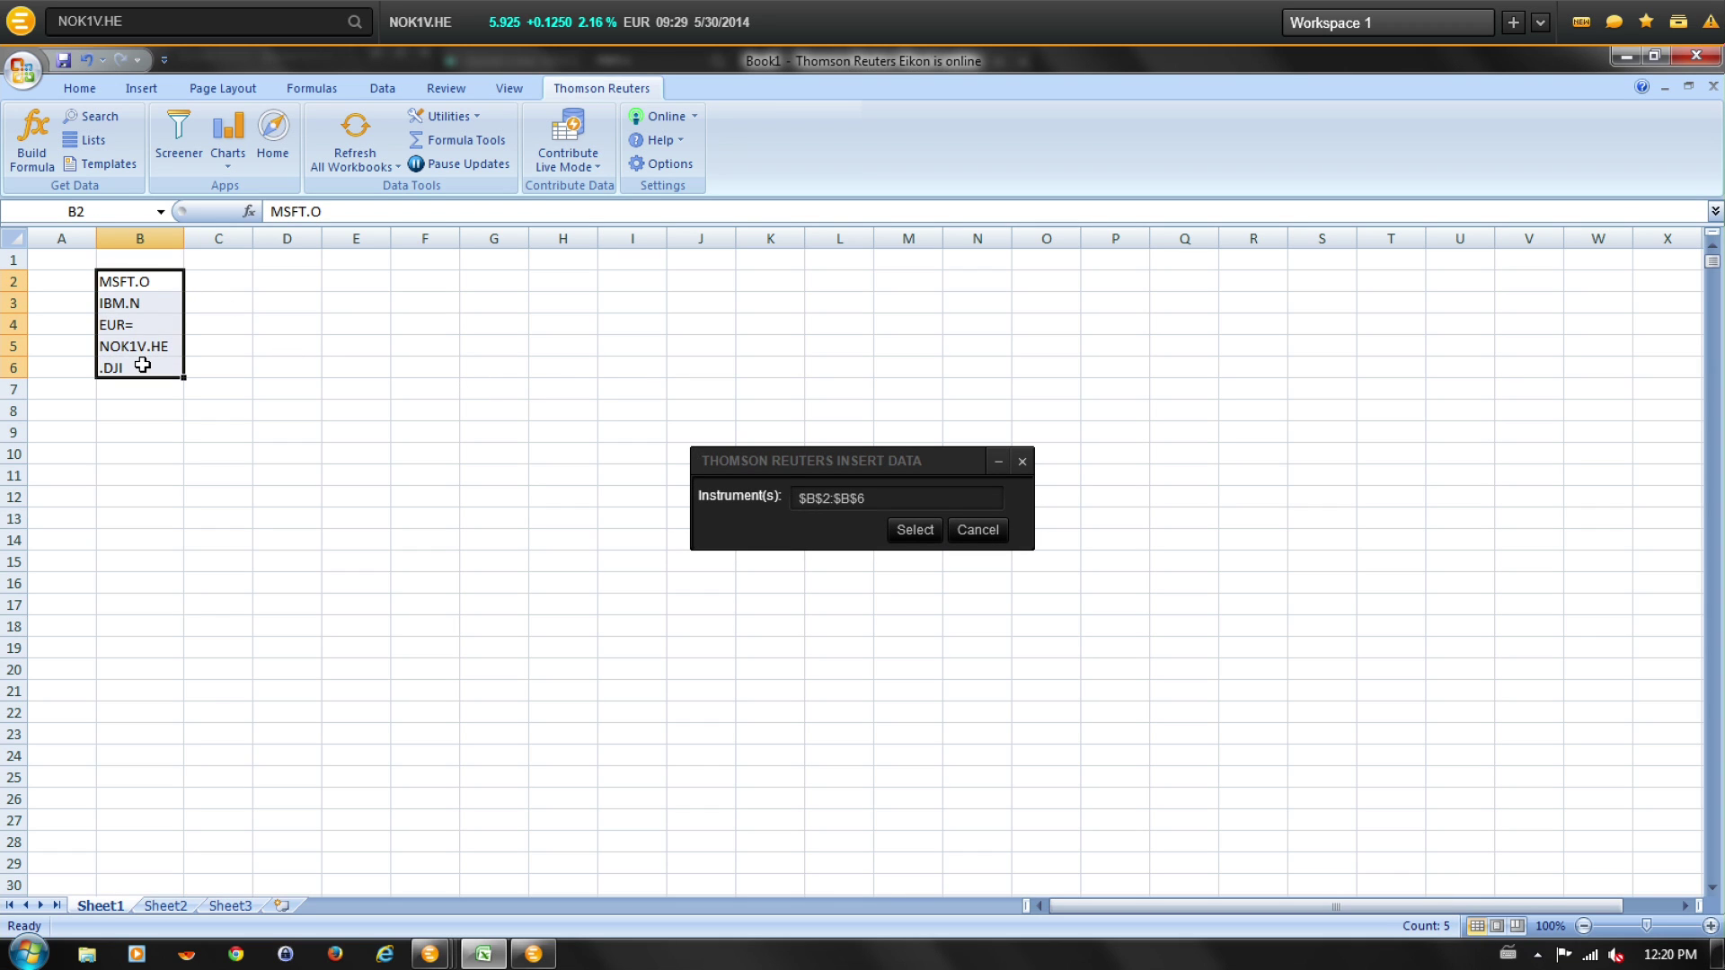
click(914, 530)
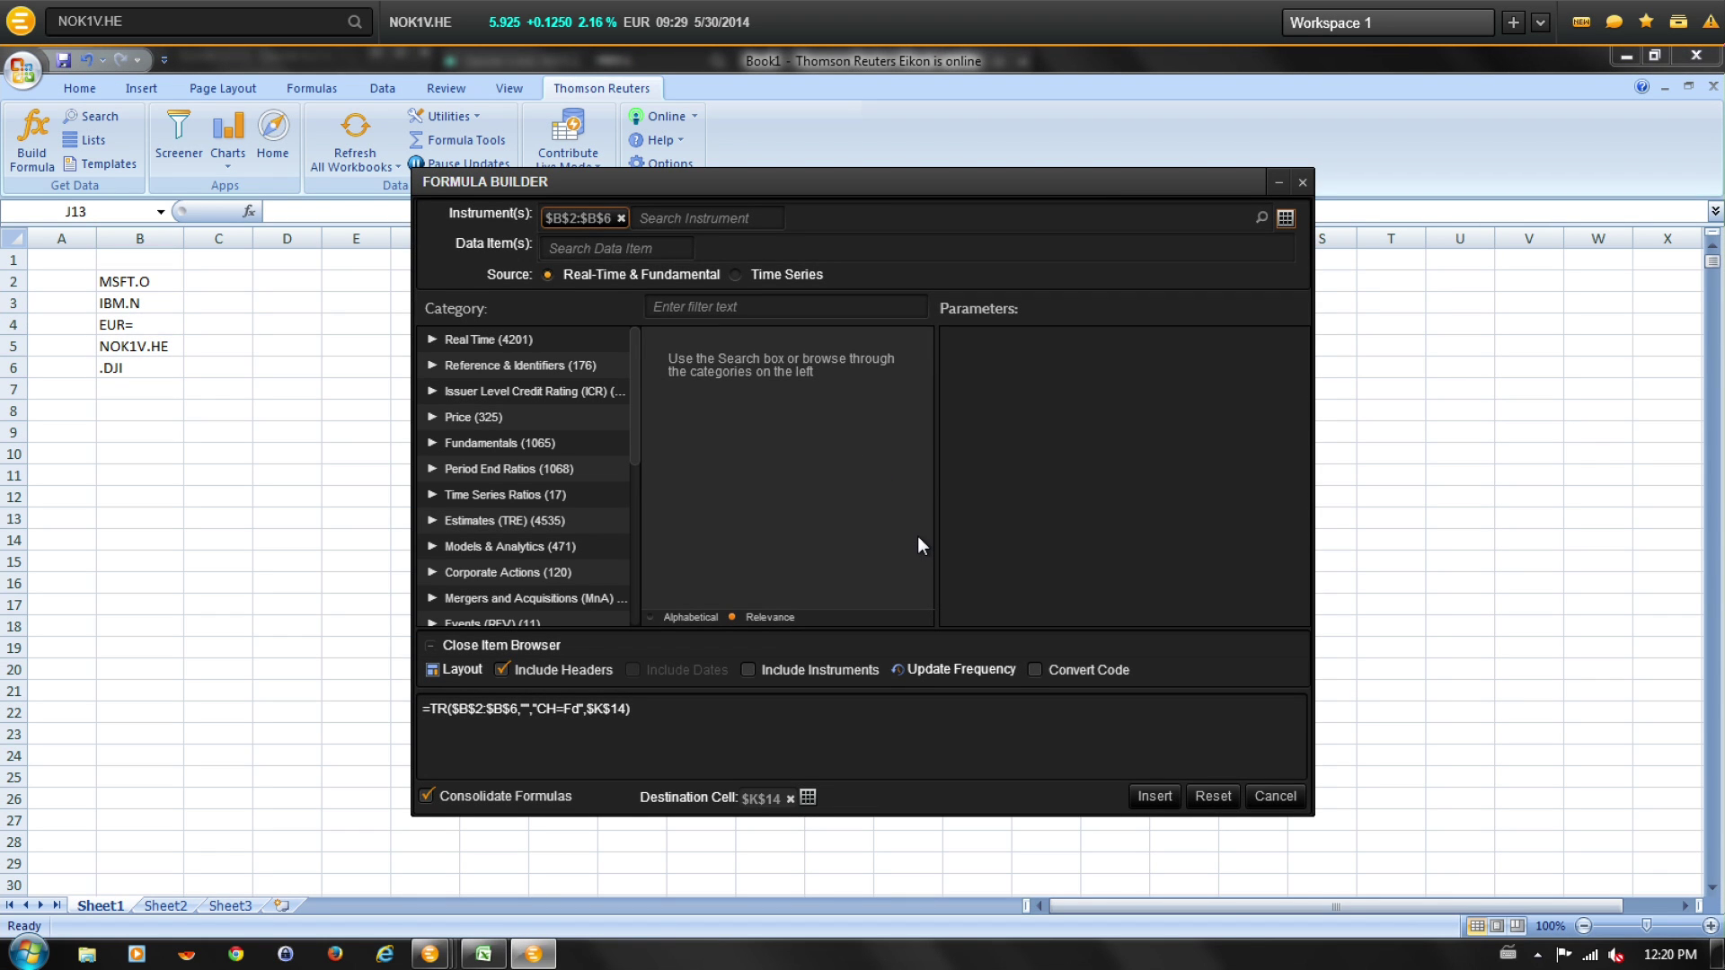
Replace the B2:B6 reference with the instruments MSFT.O (Microsoft Corp) and AMZN.O (Amazon.com Inc)
click(621, 219)
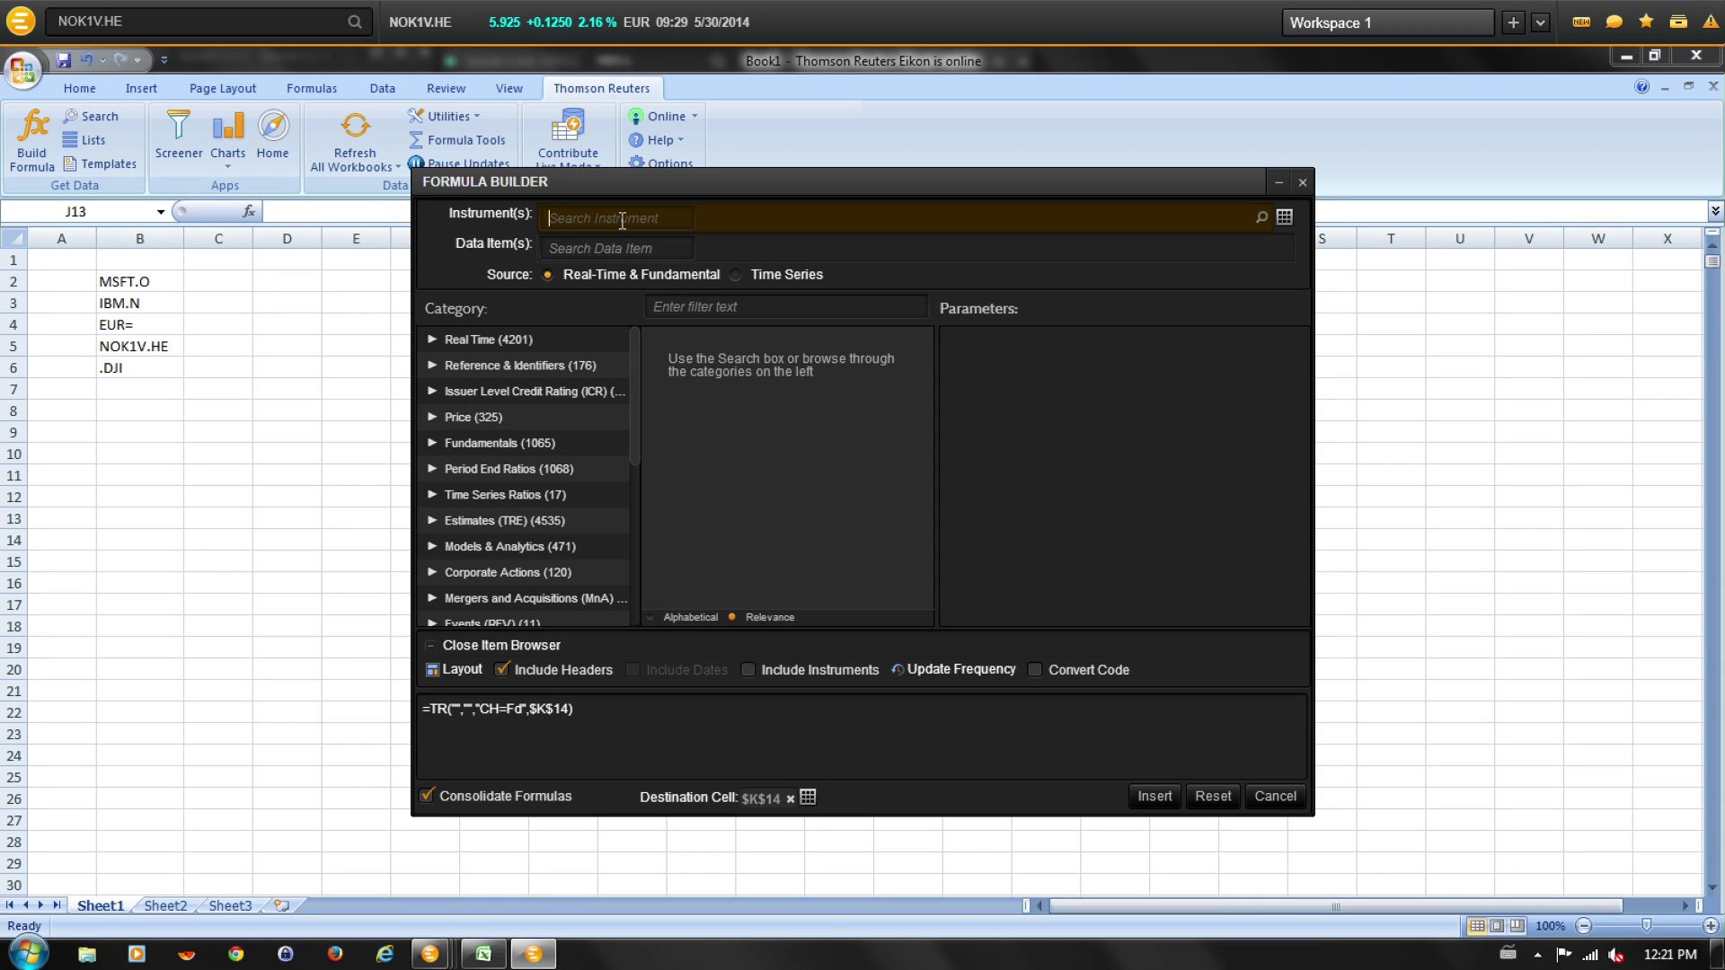
key(Caps_Lock)
key(Caps_Lock)
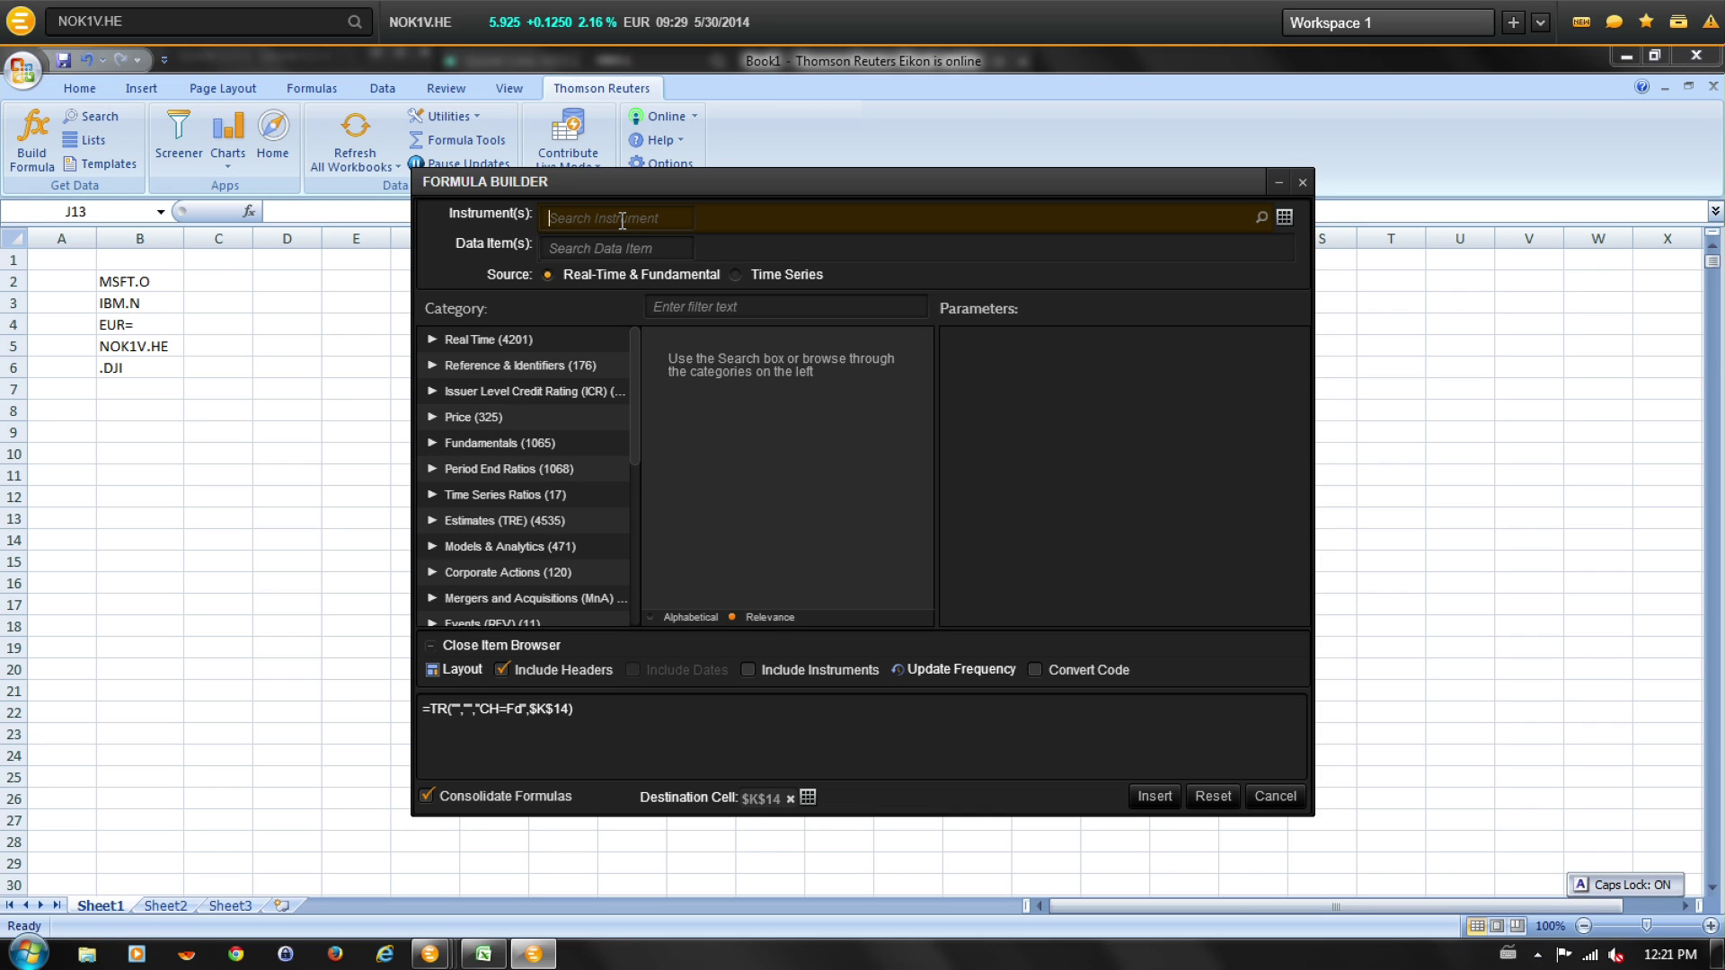
text(MSFT.O)
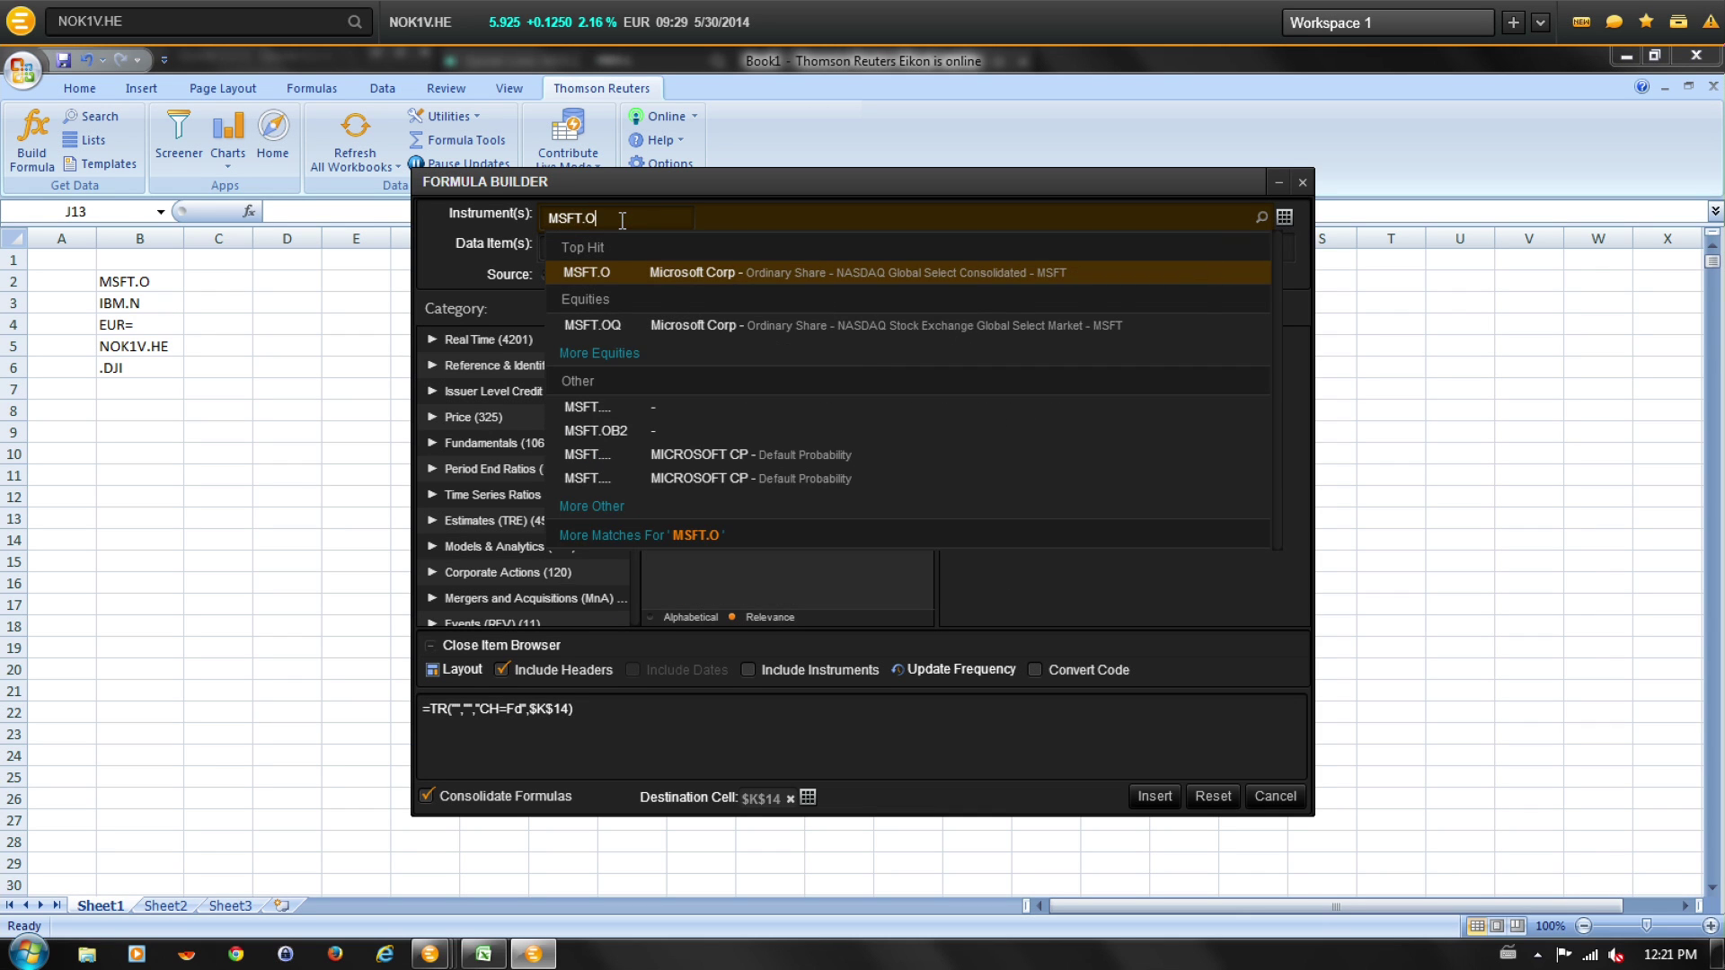
click(655, 271)
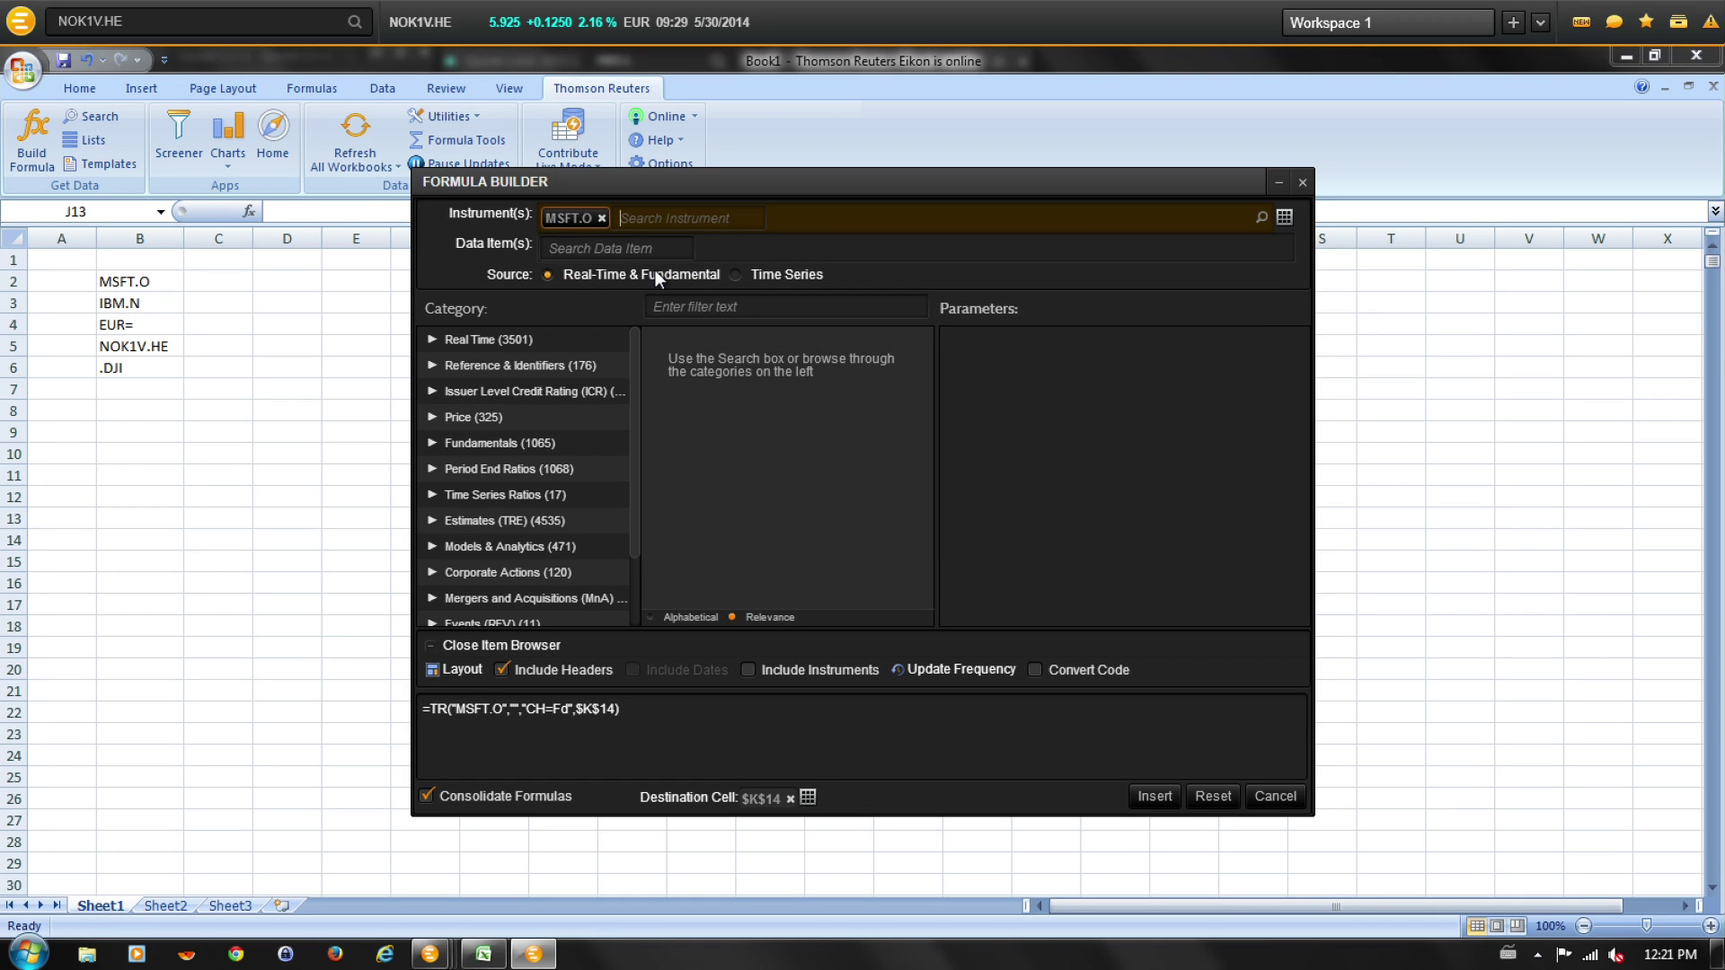
text(AMA)
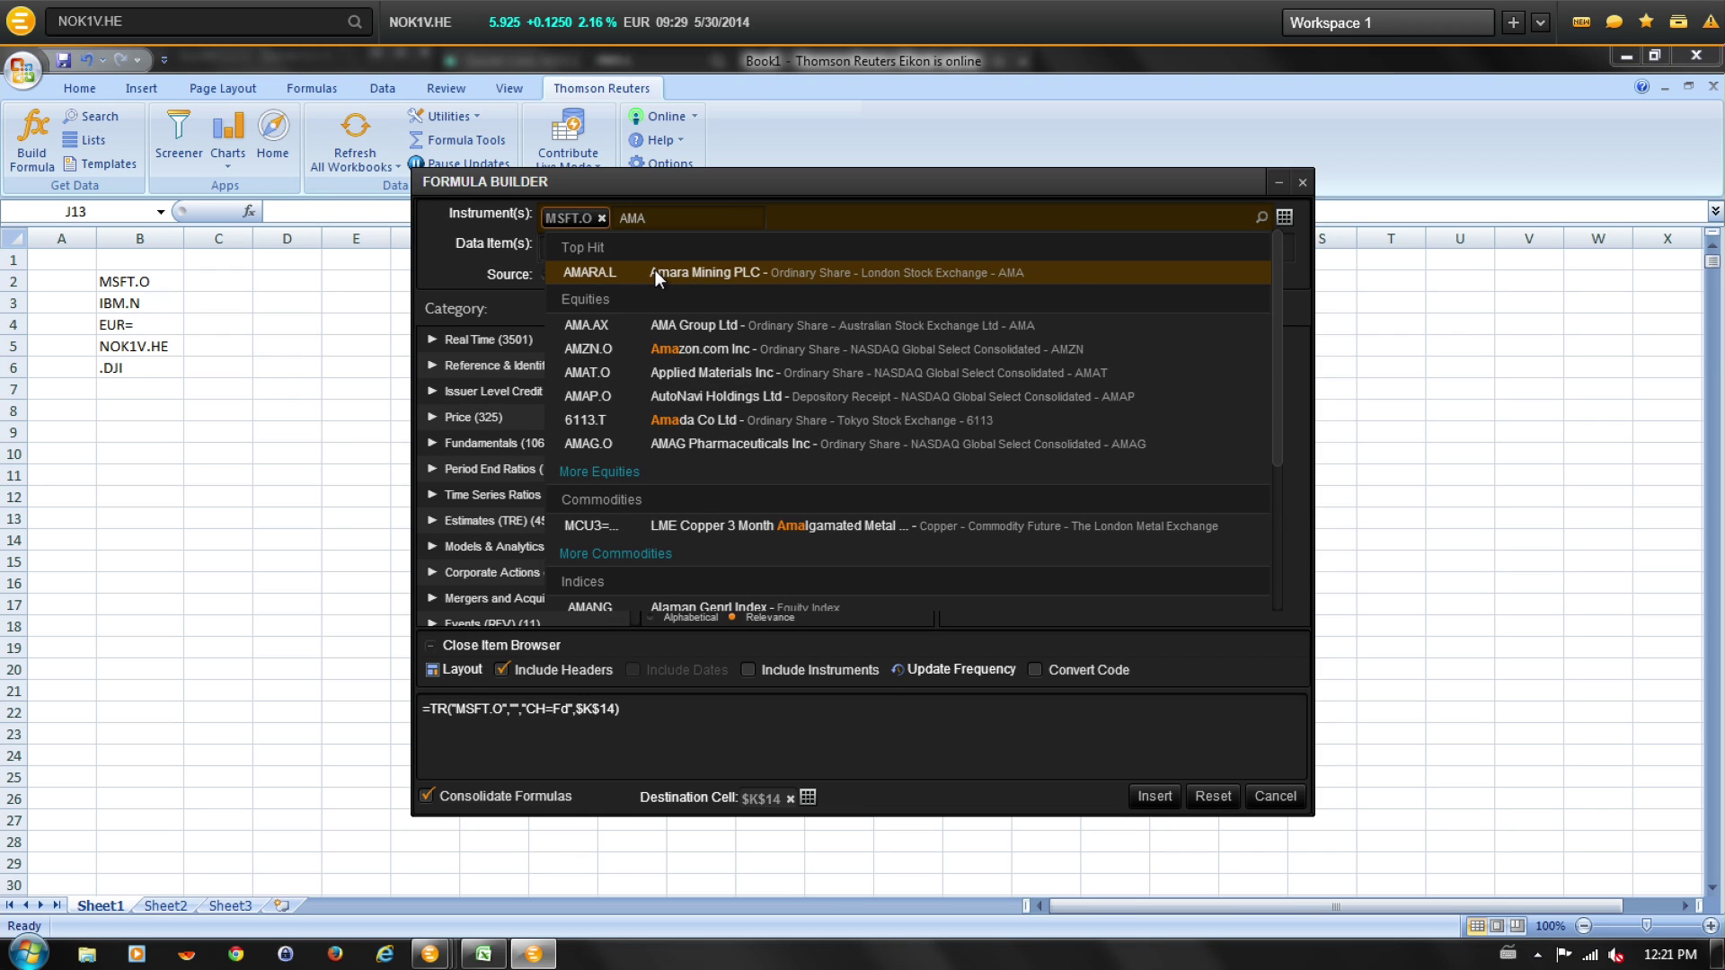
text(ZON)
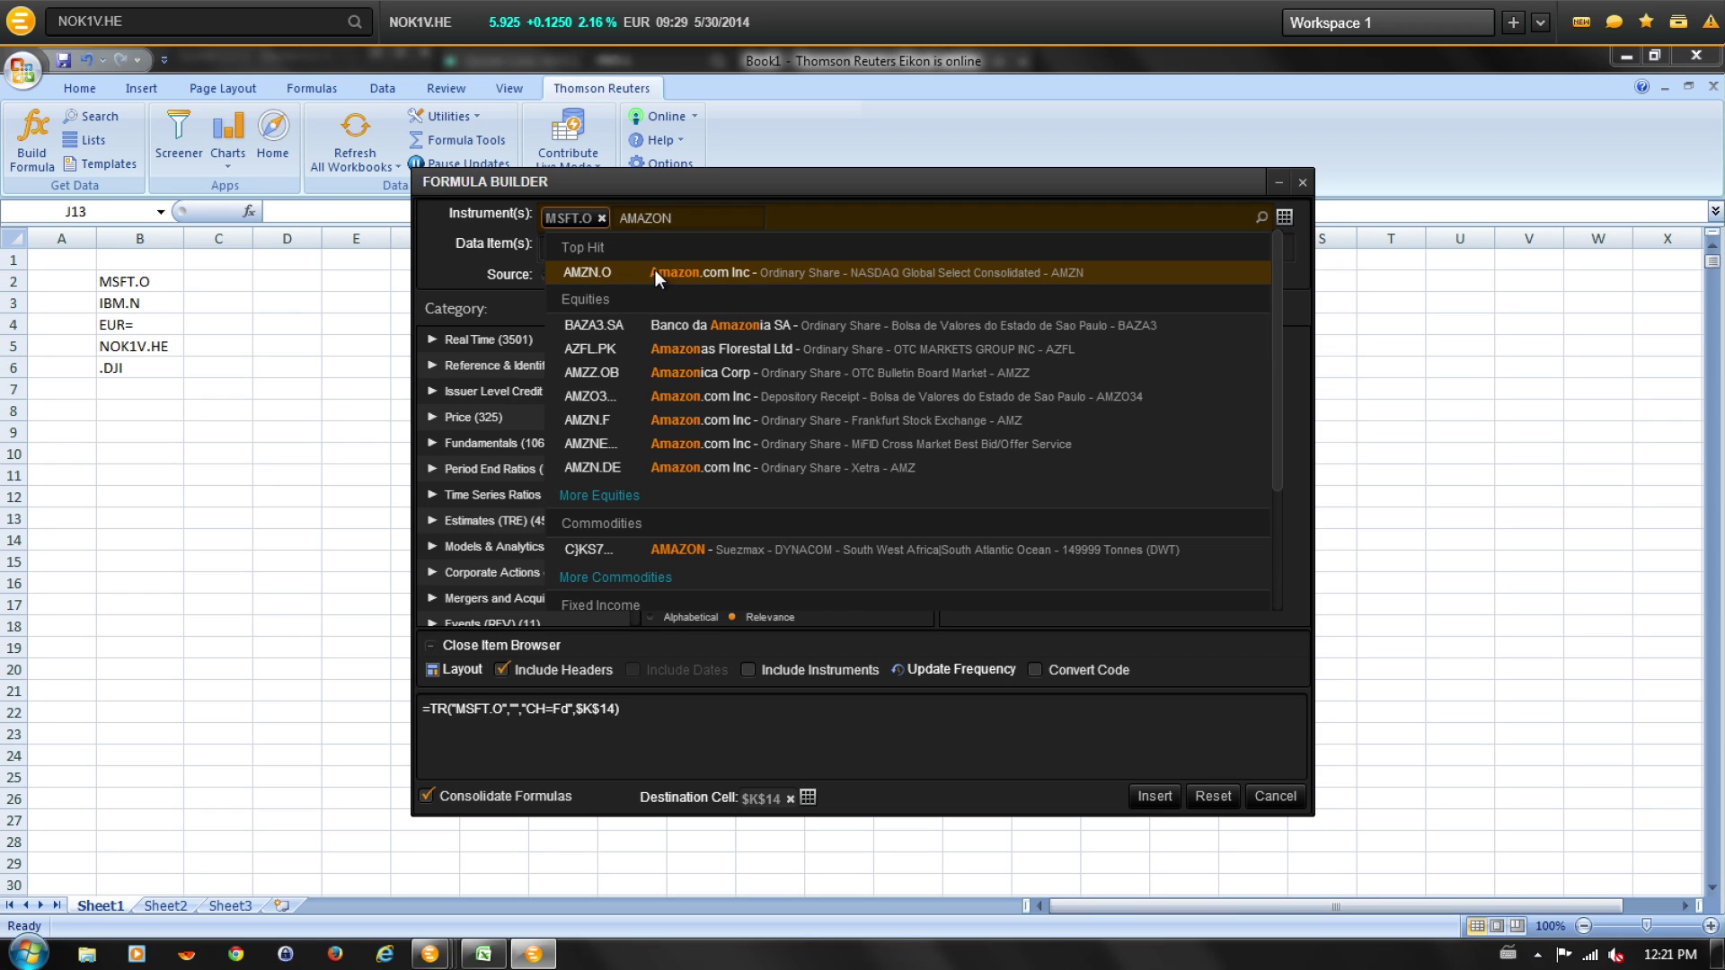
click(655, 270)
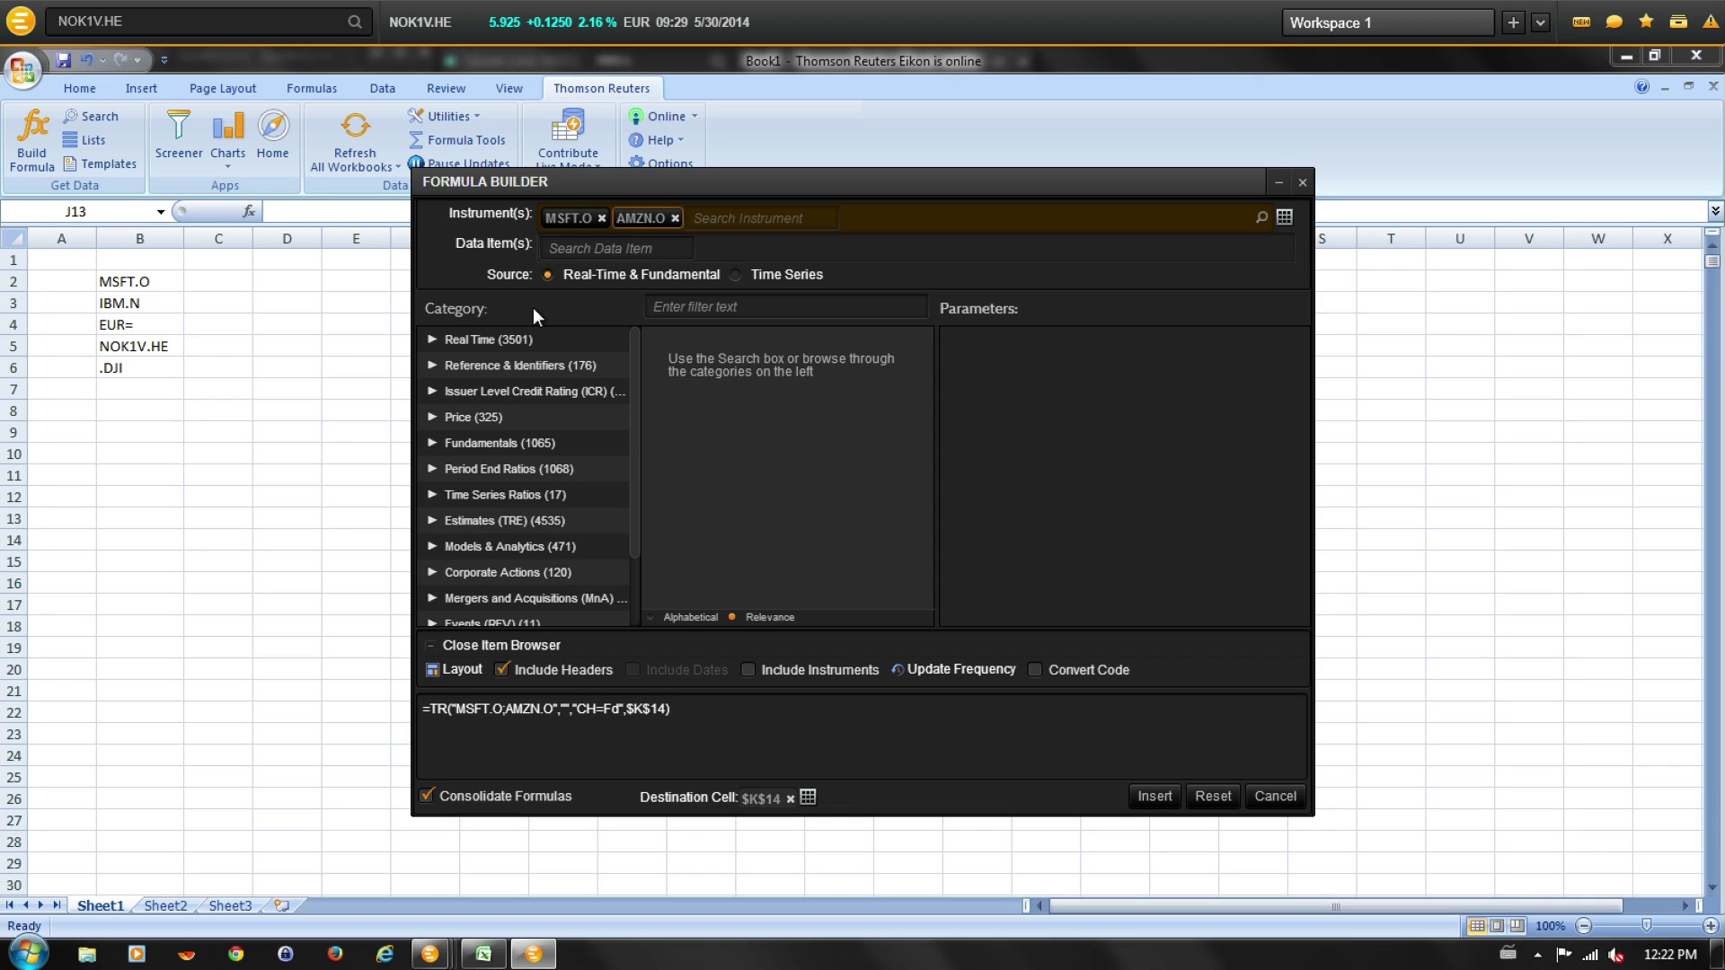
Add the data items TR.TotalRevenue and TR.OperatingIncome to the formula
click(567, 249)
text(REVENU)
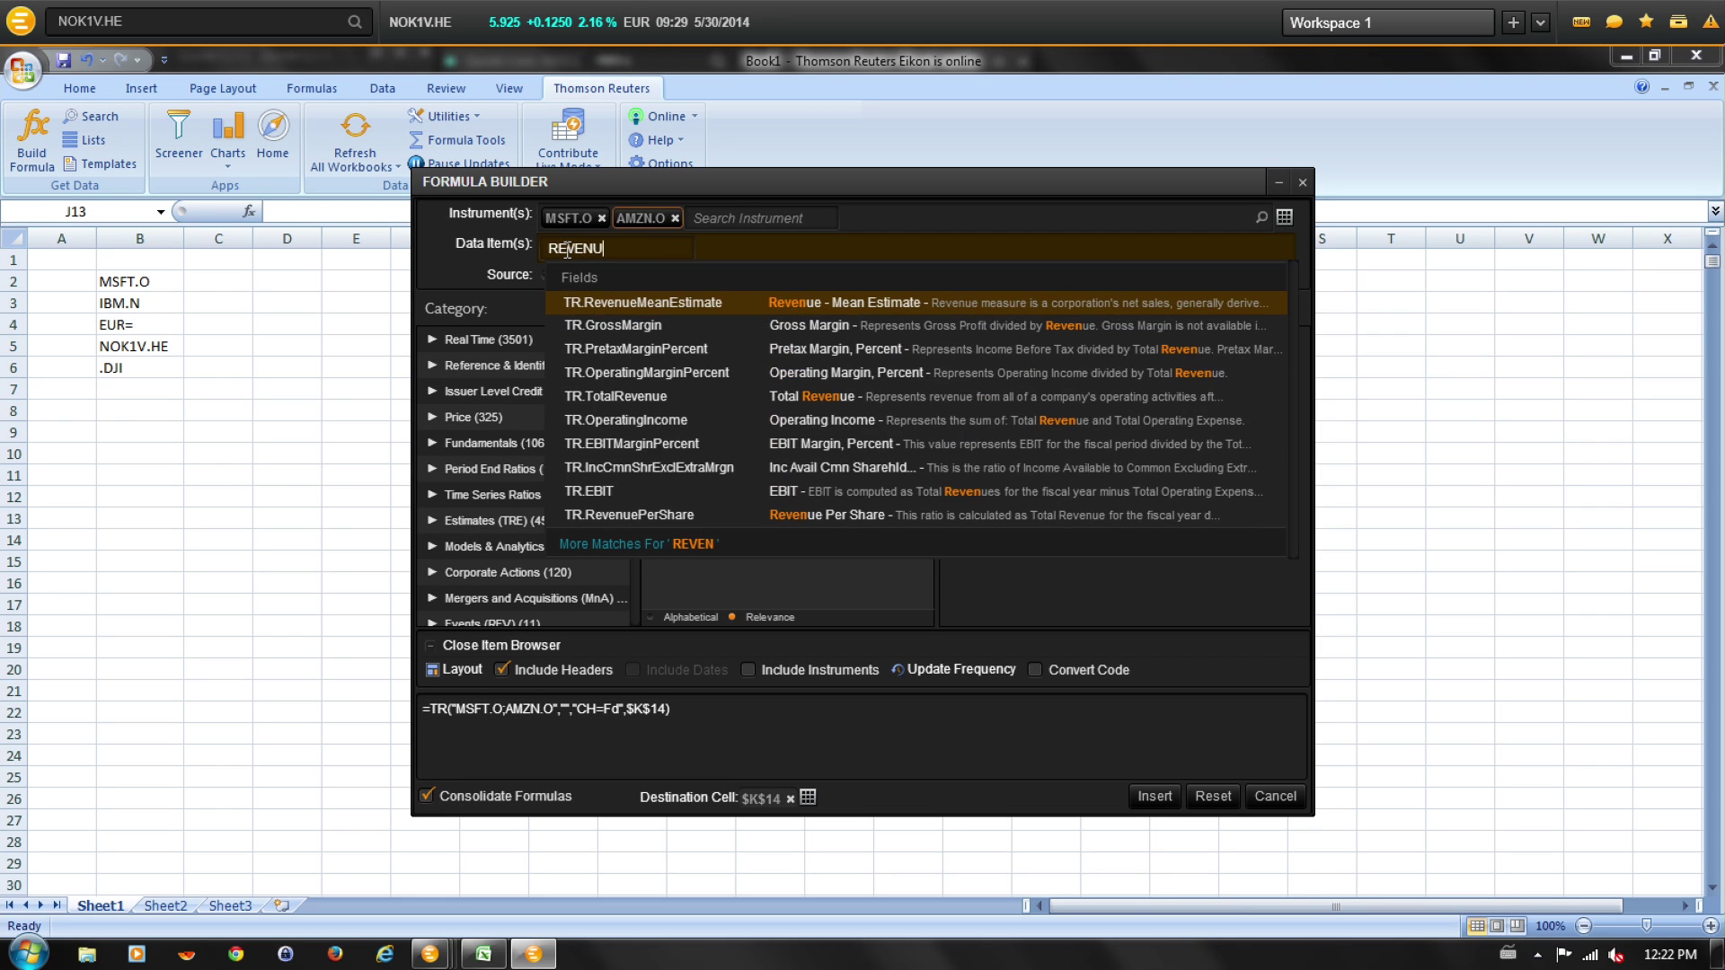
text(E)
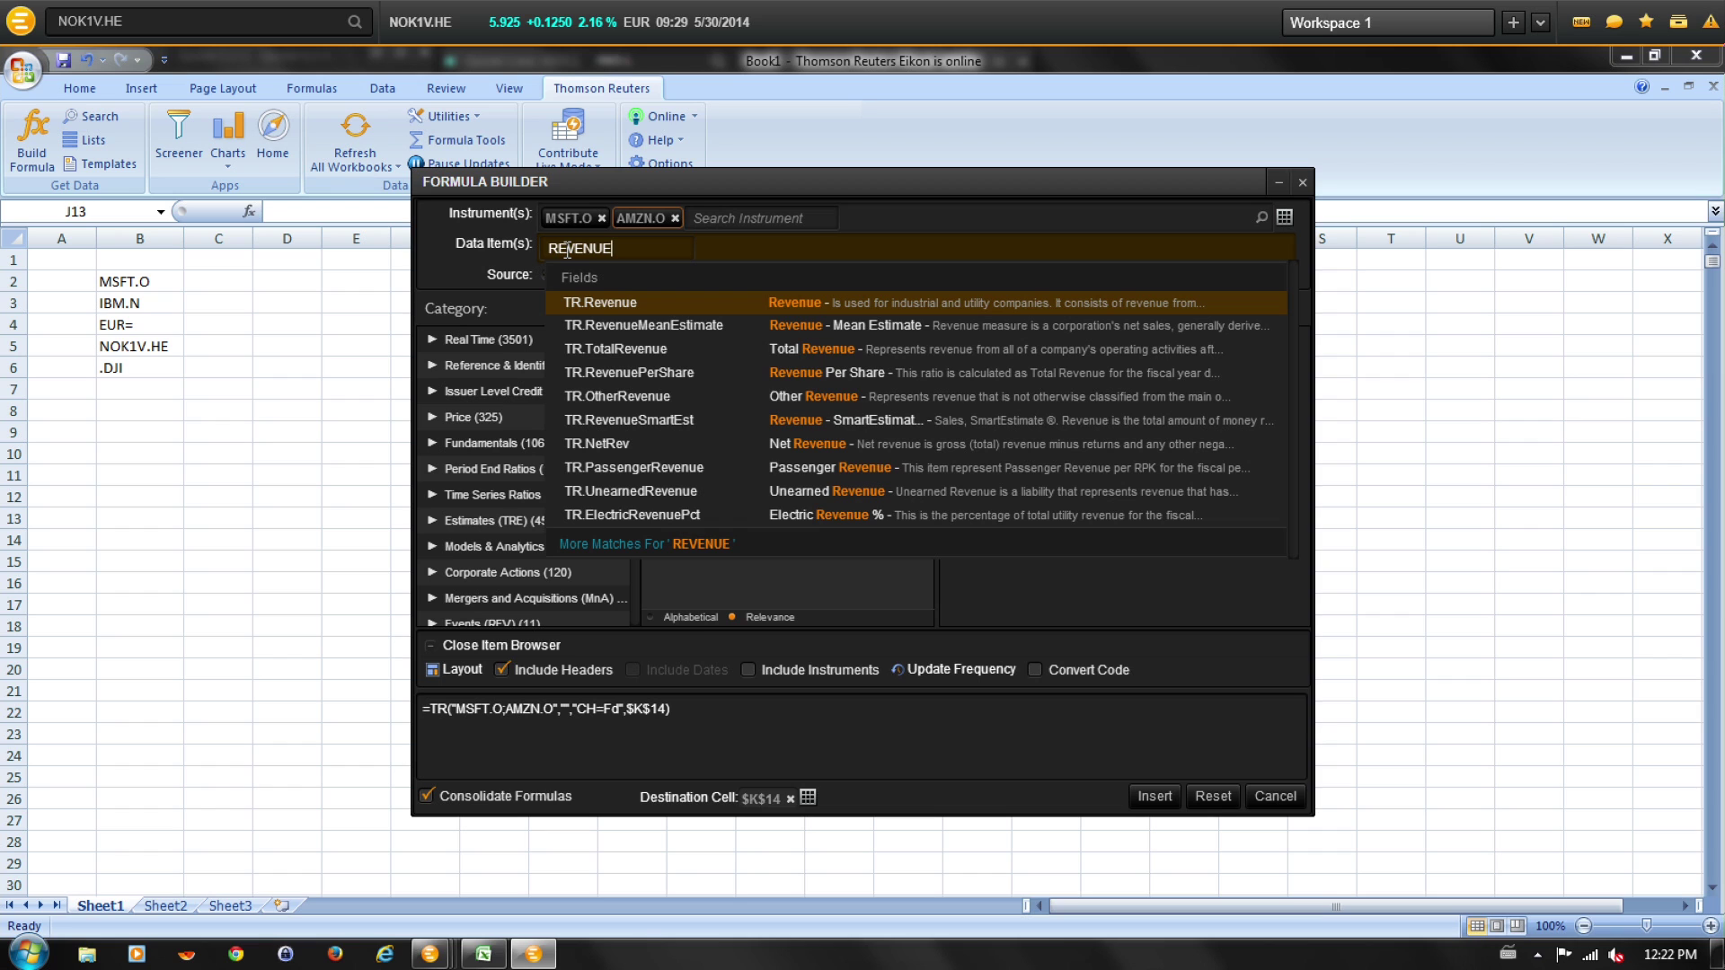
click(784, 354)
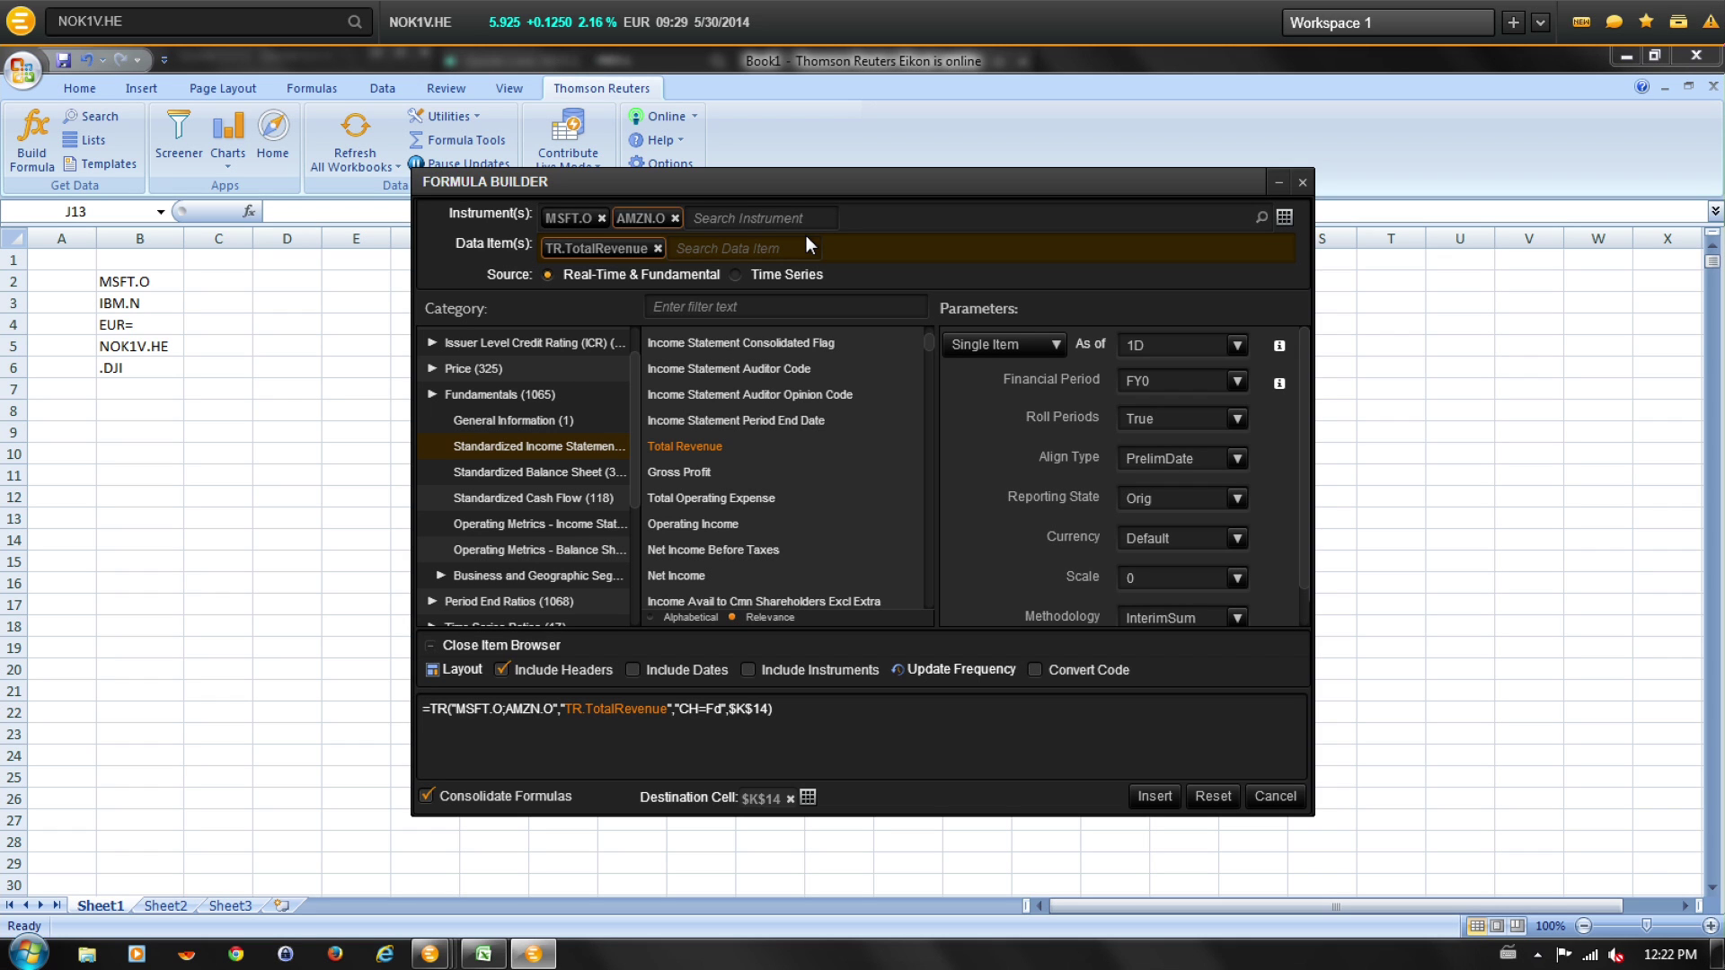
text(OPERAT)
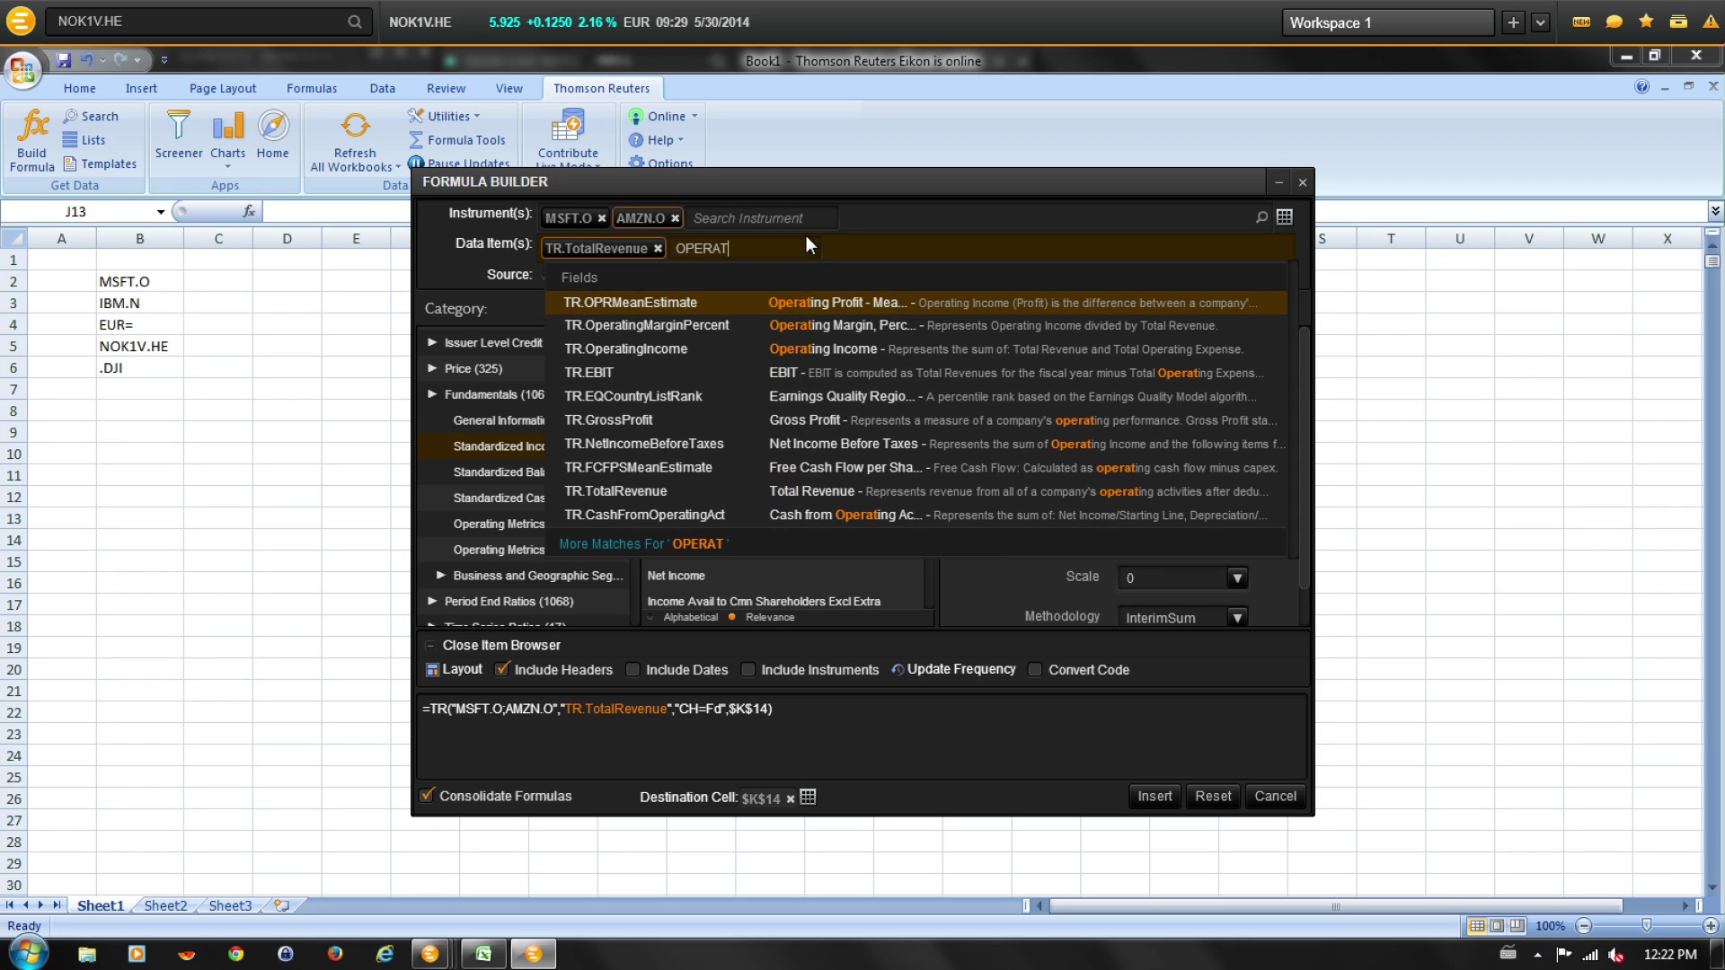
text(ING)
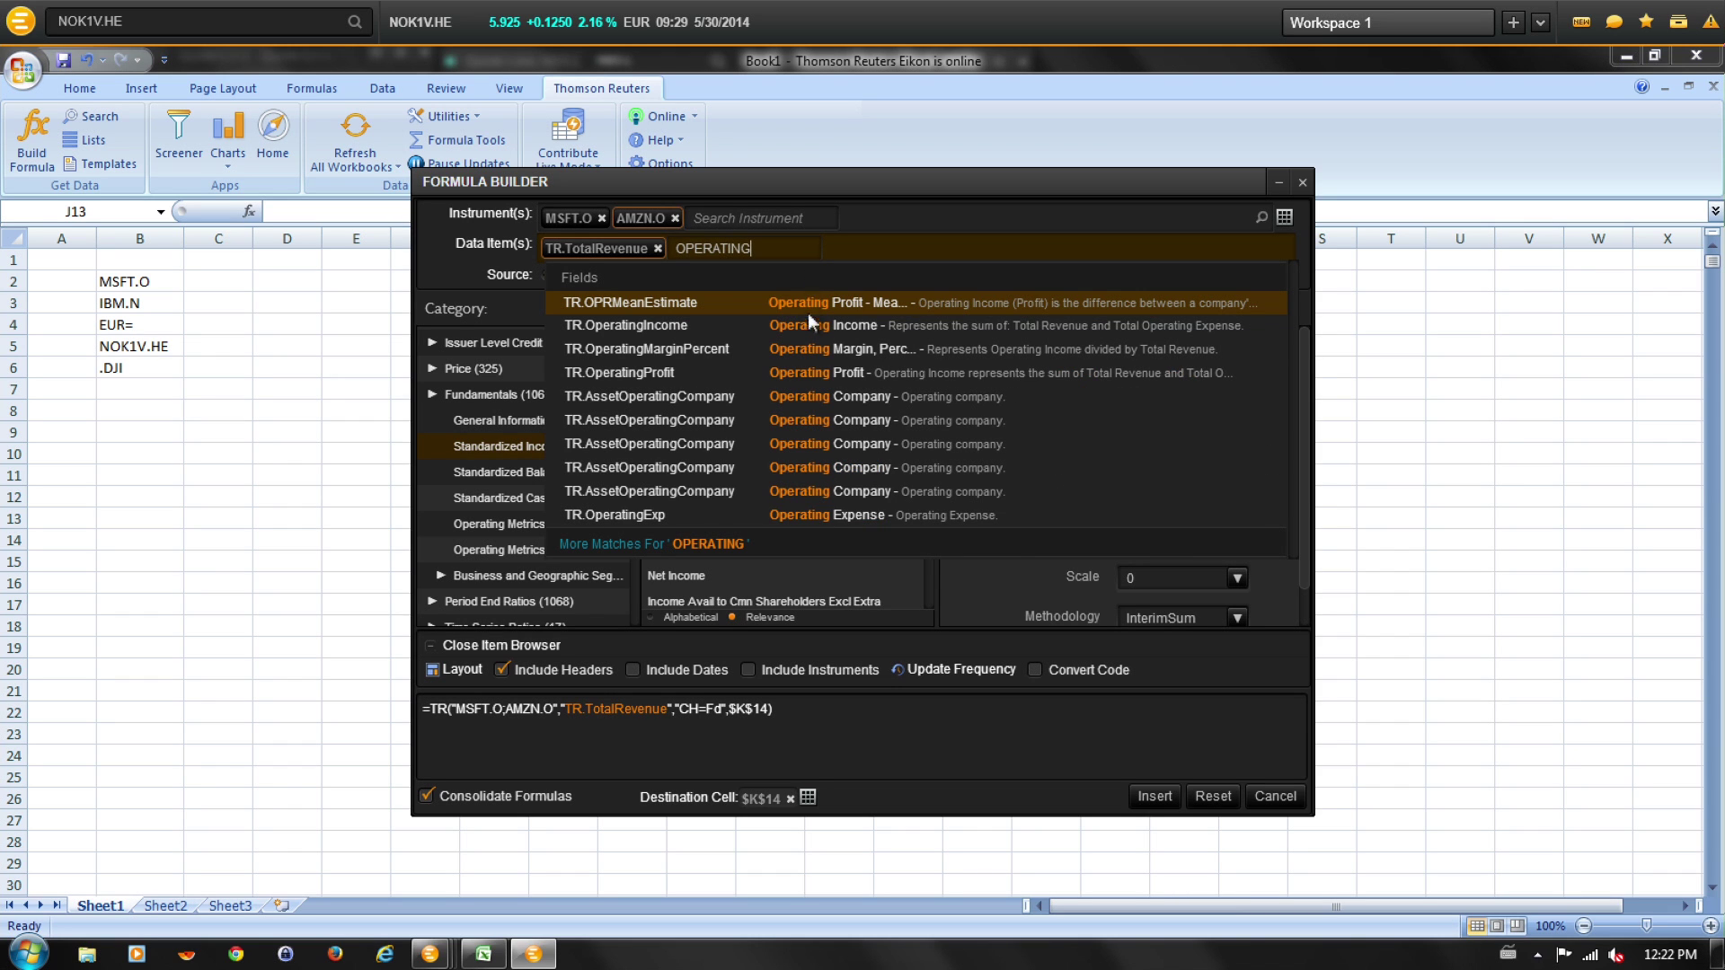
click(806, 326)
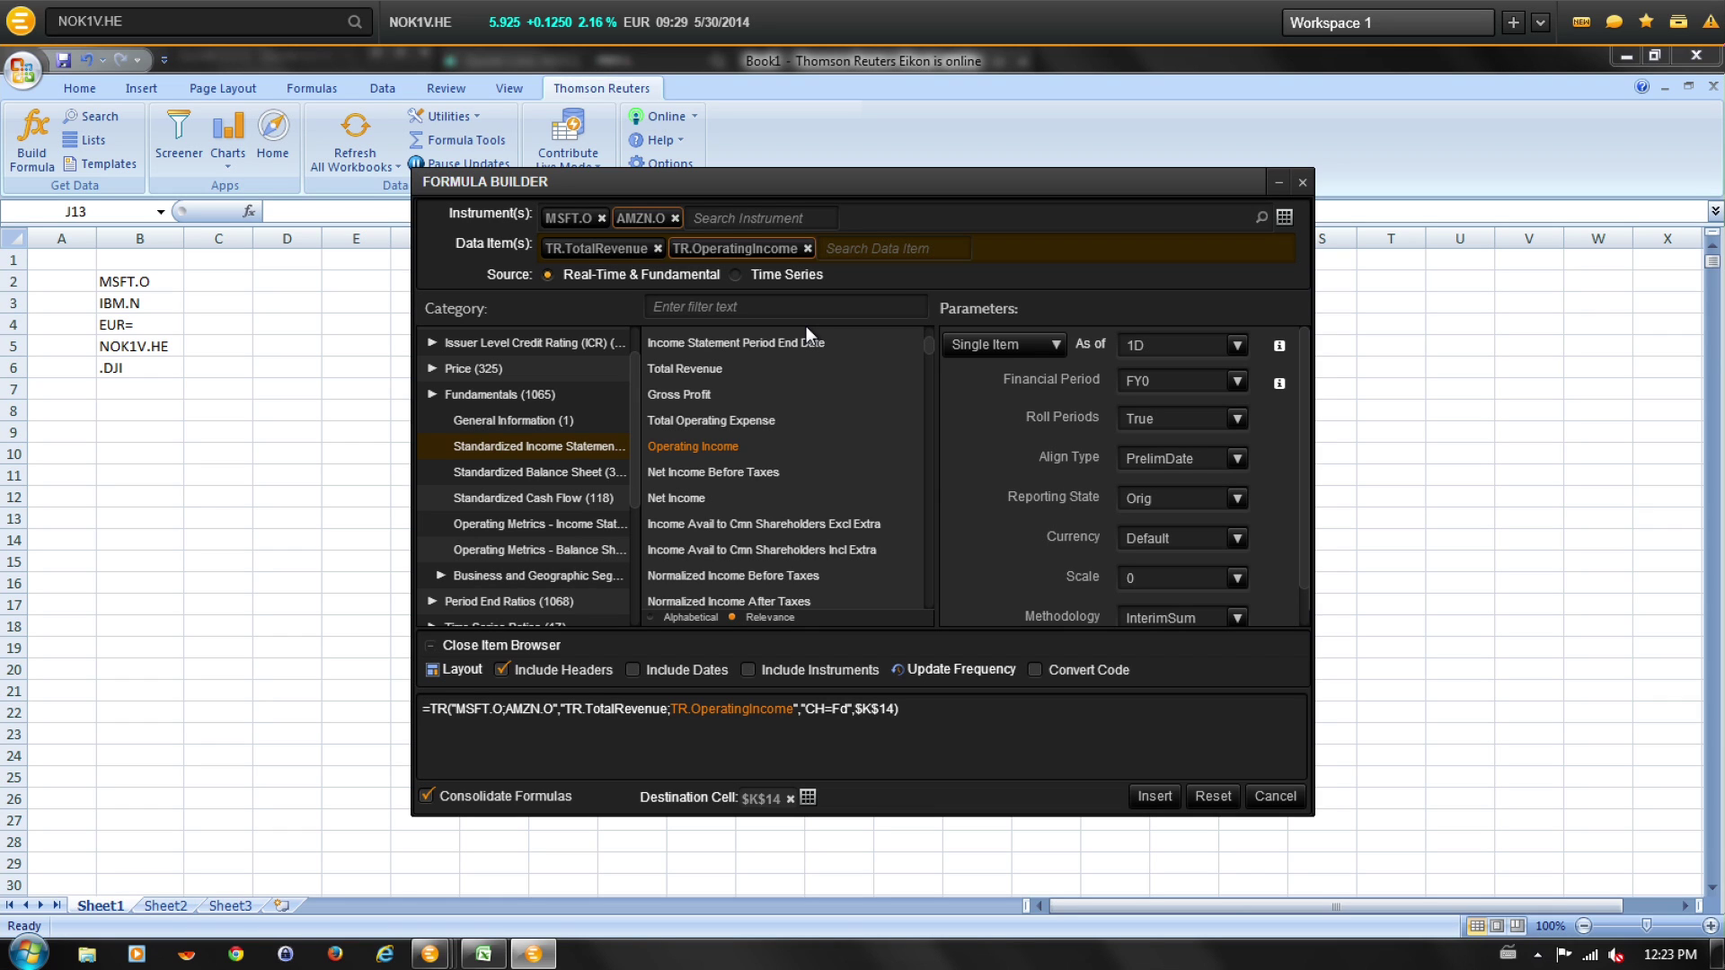
Change the parameters from a single item to Series (Simple) covering the last 5 fiscal years
click(818, 310)
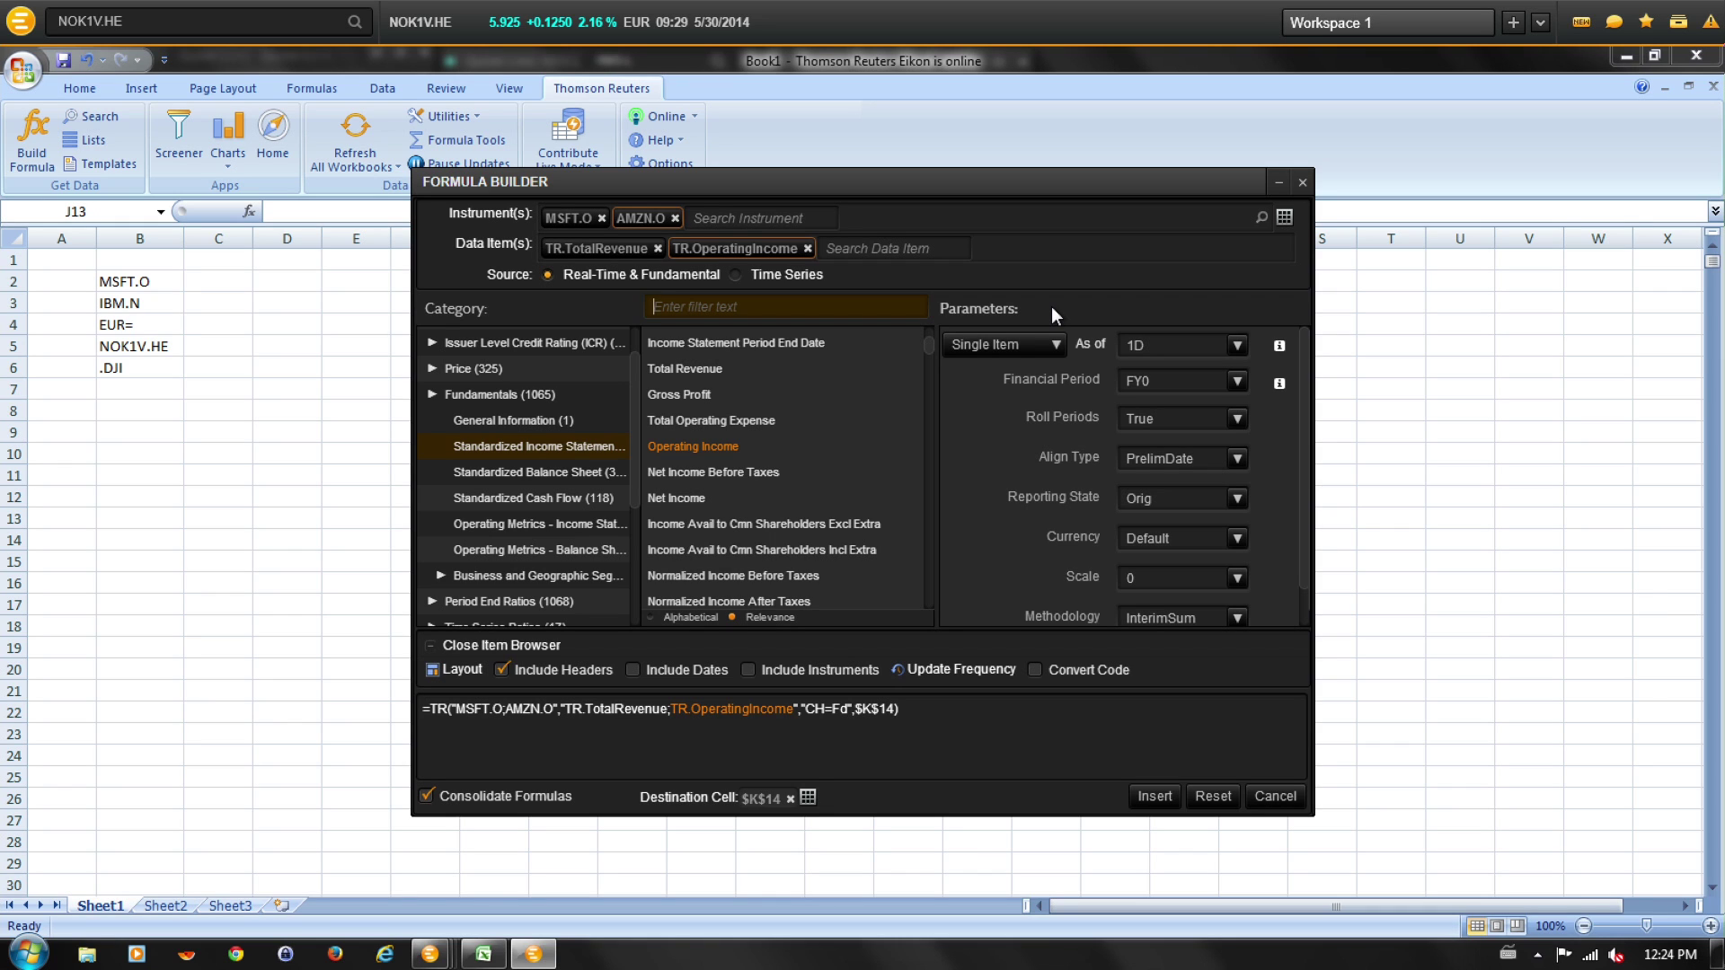
click(1053, 268)
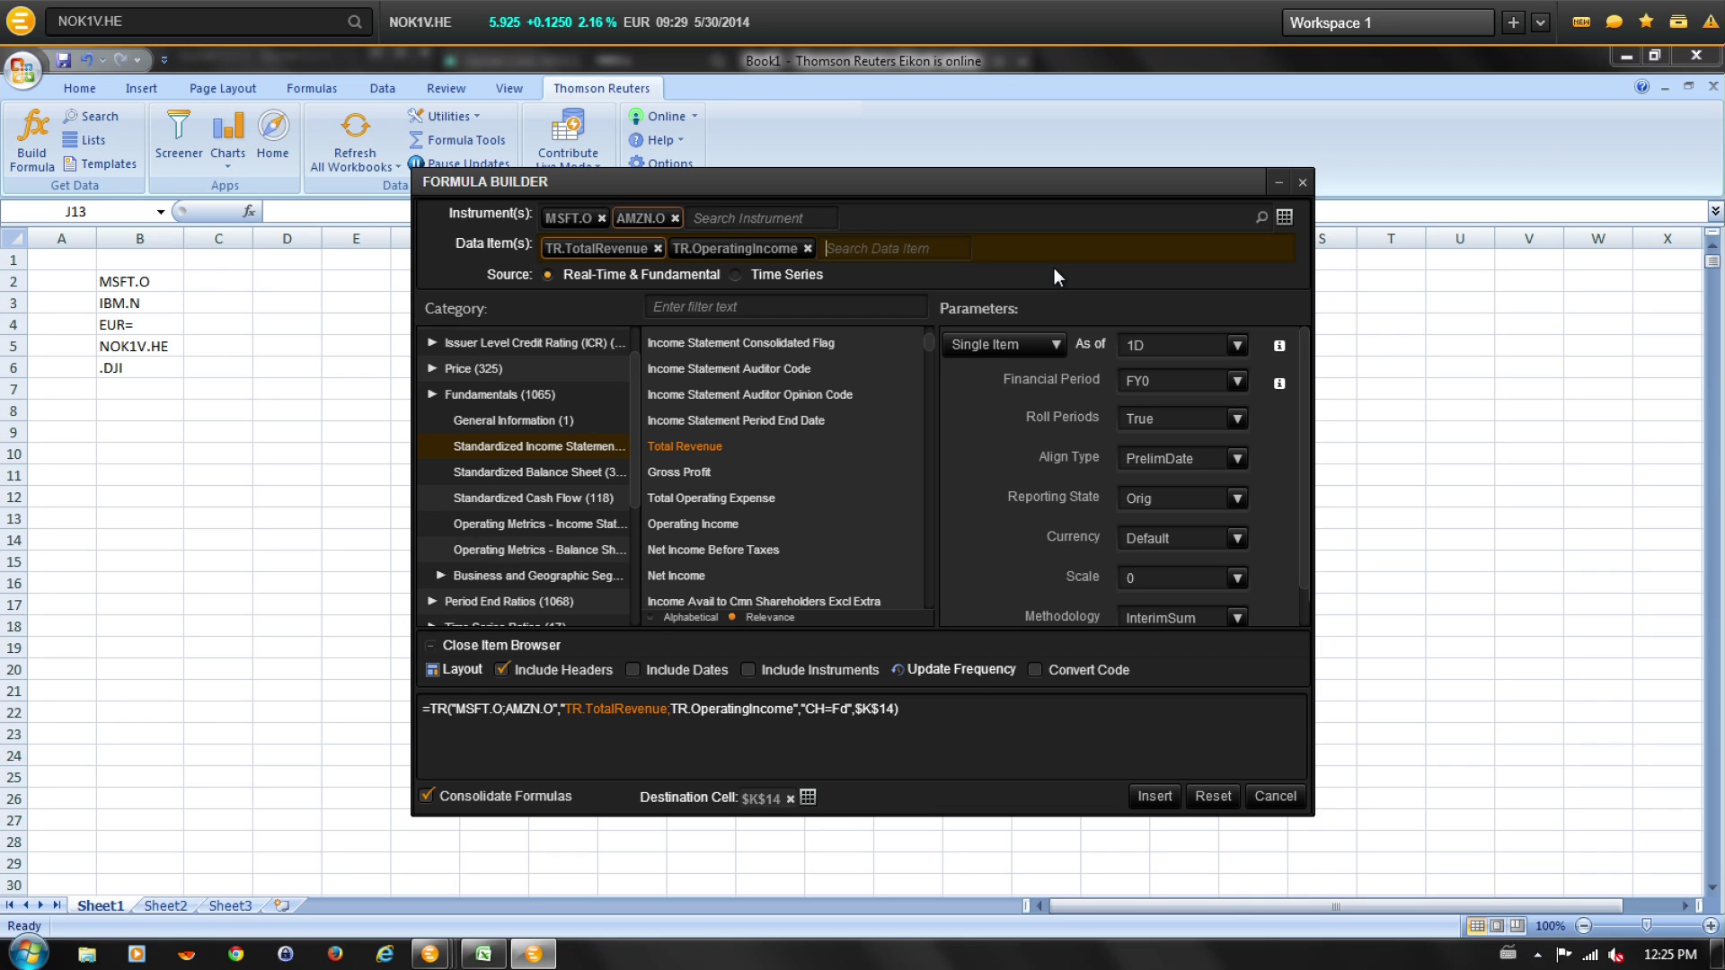
click(1056, 344)
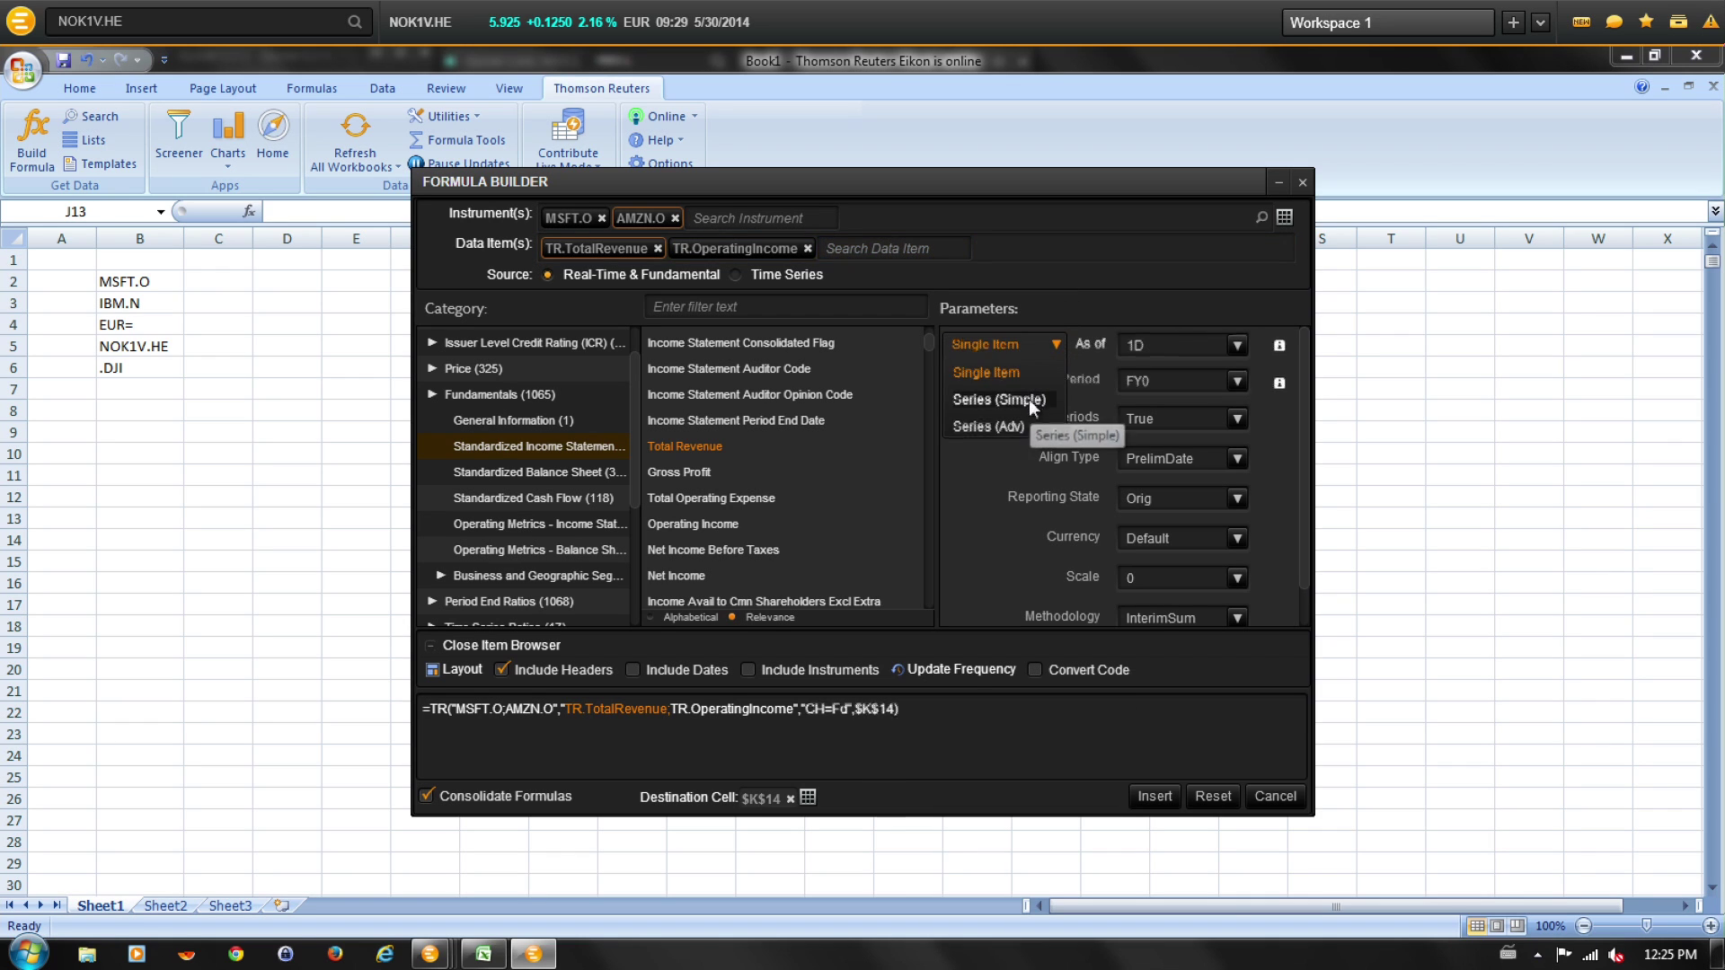
click(1027, 399)
double_click(1198, 346)
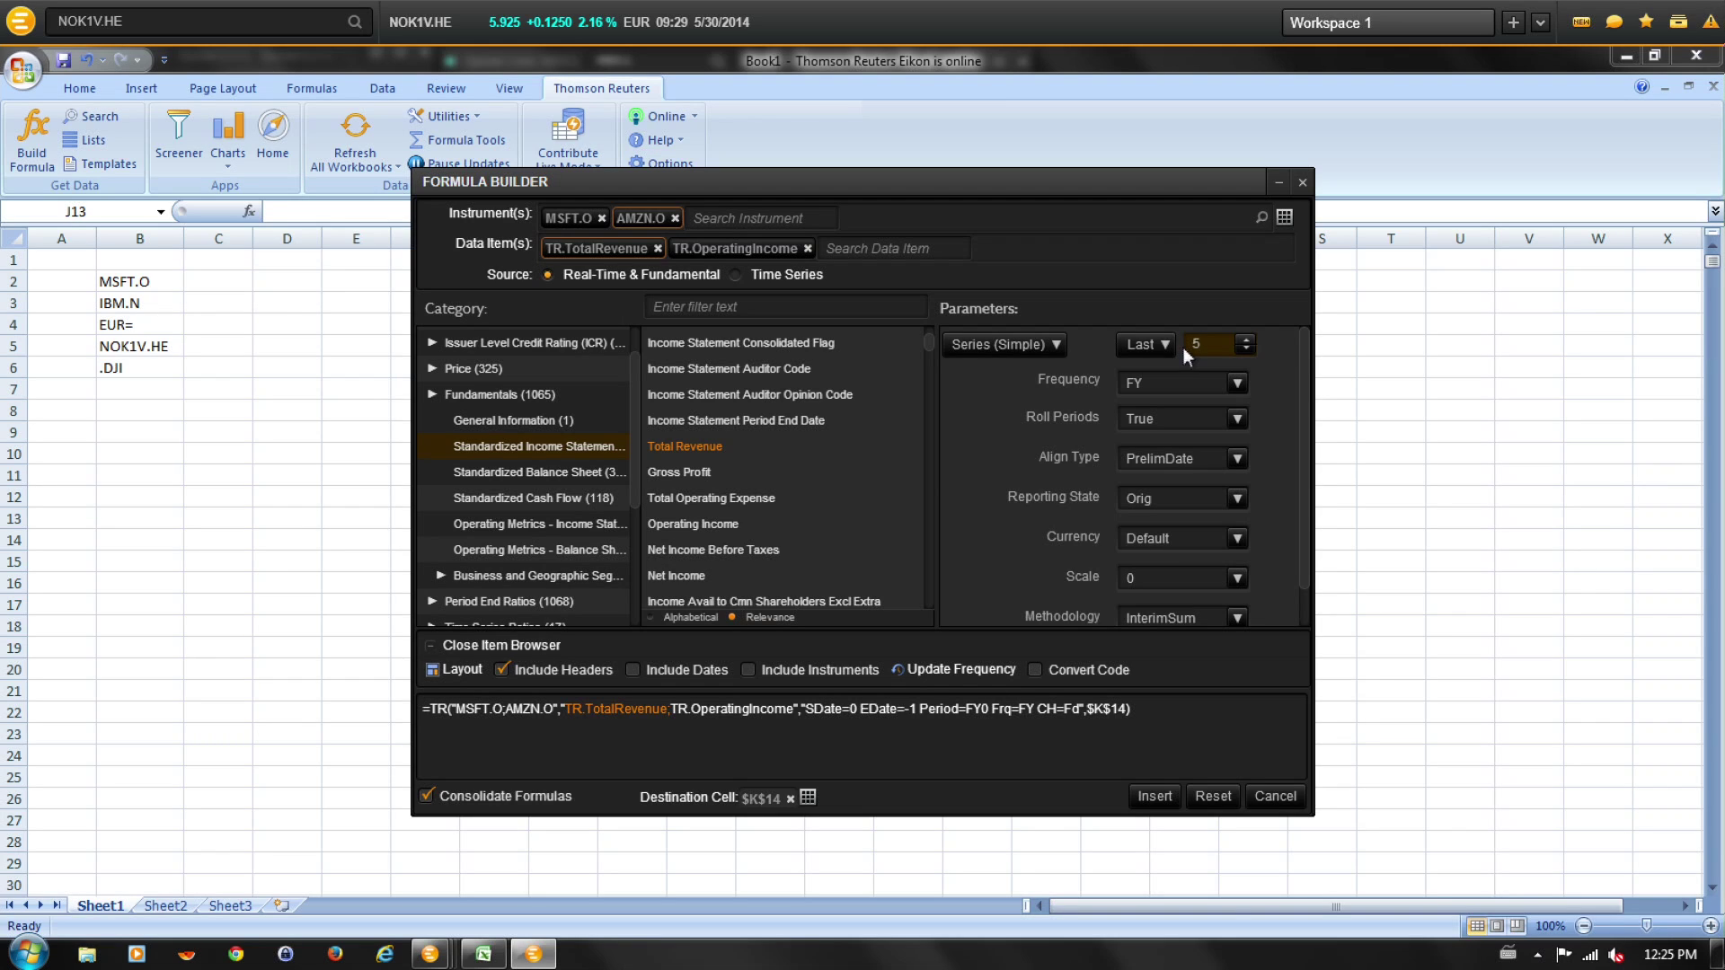
Scale the TR.TotalRevenue data item to millions
click(590, 258)
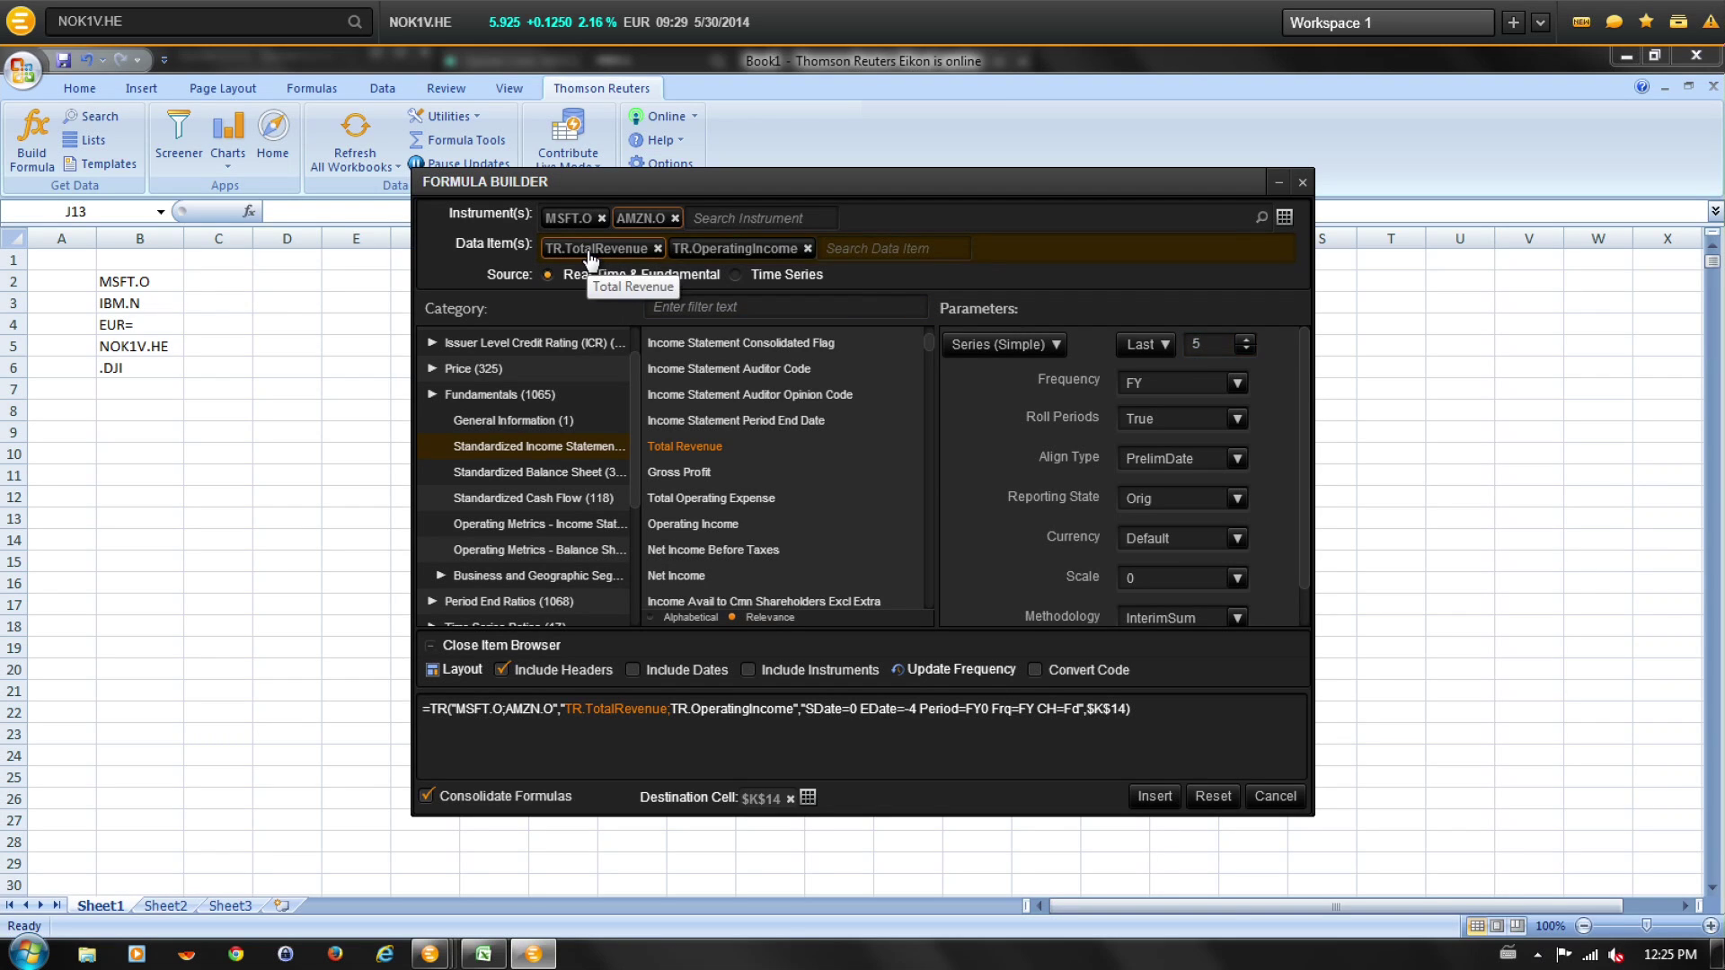
click(1238, 578)
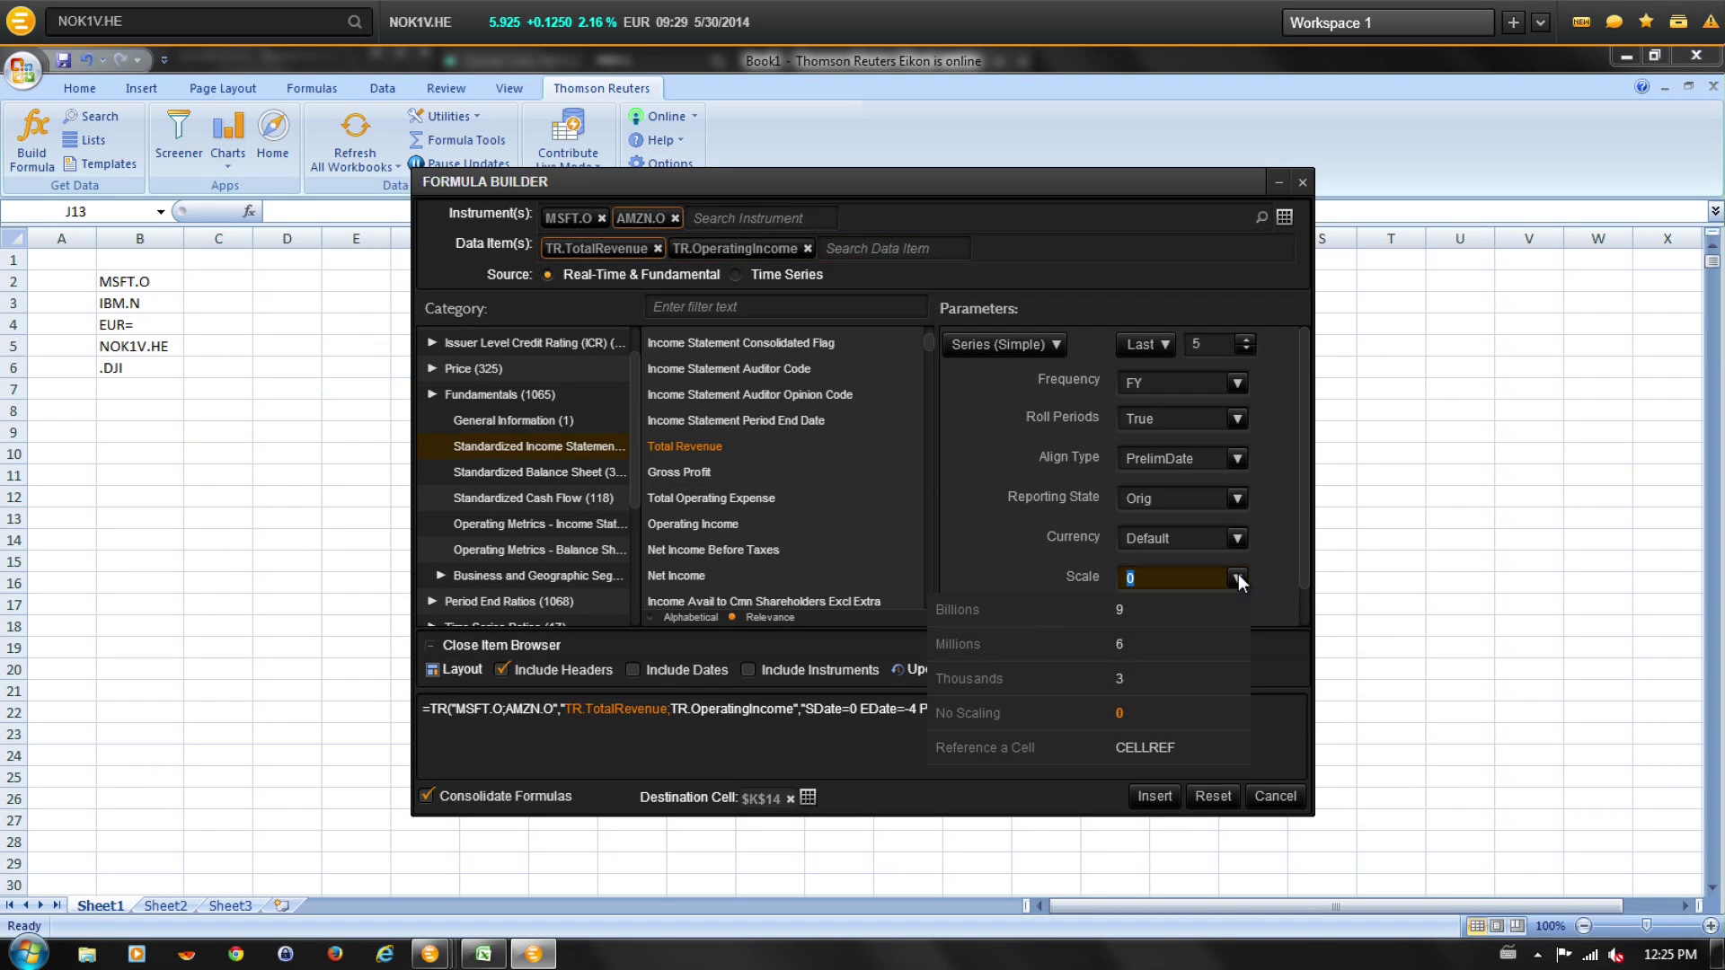
click(1003, 641)
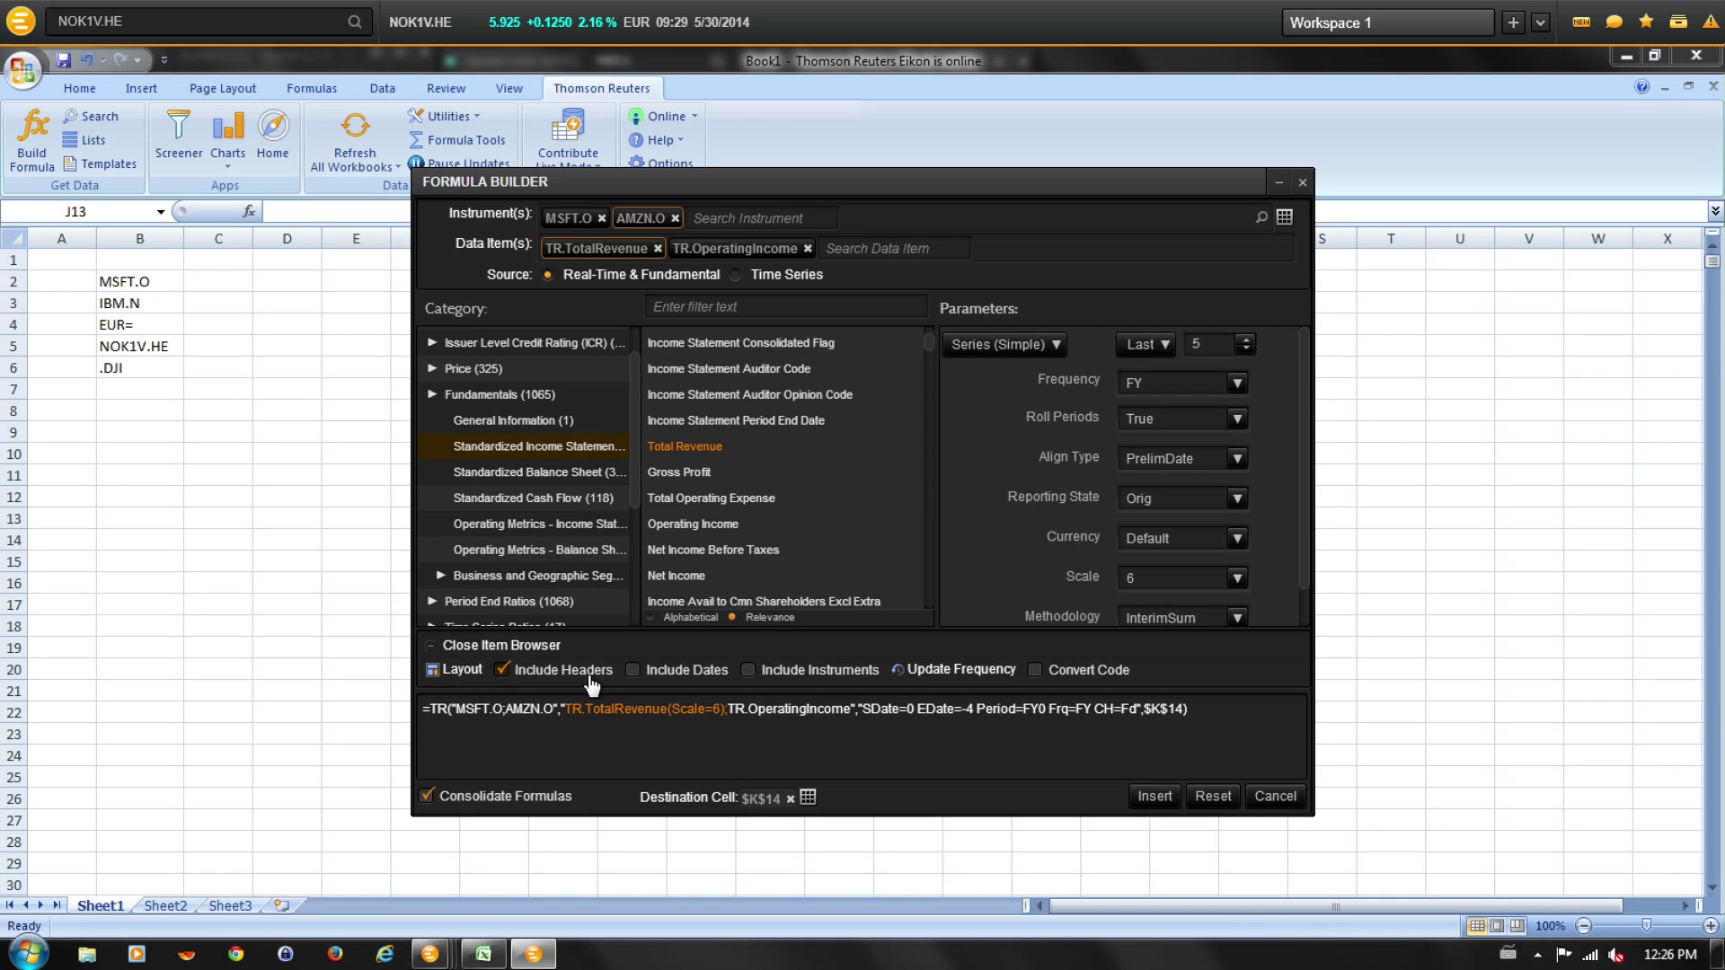
Include dates and instruments in the formula output and turn off formula consolidation
click(634, 670)
click(749, 671)
click(541, 800)
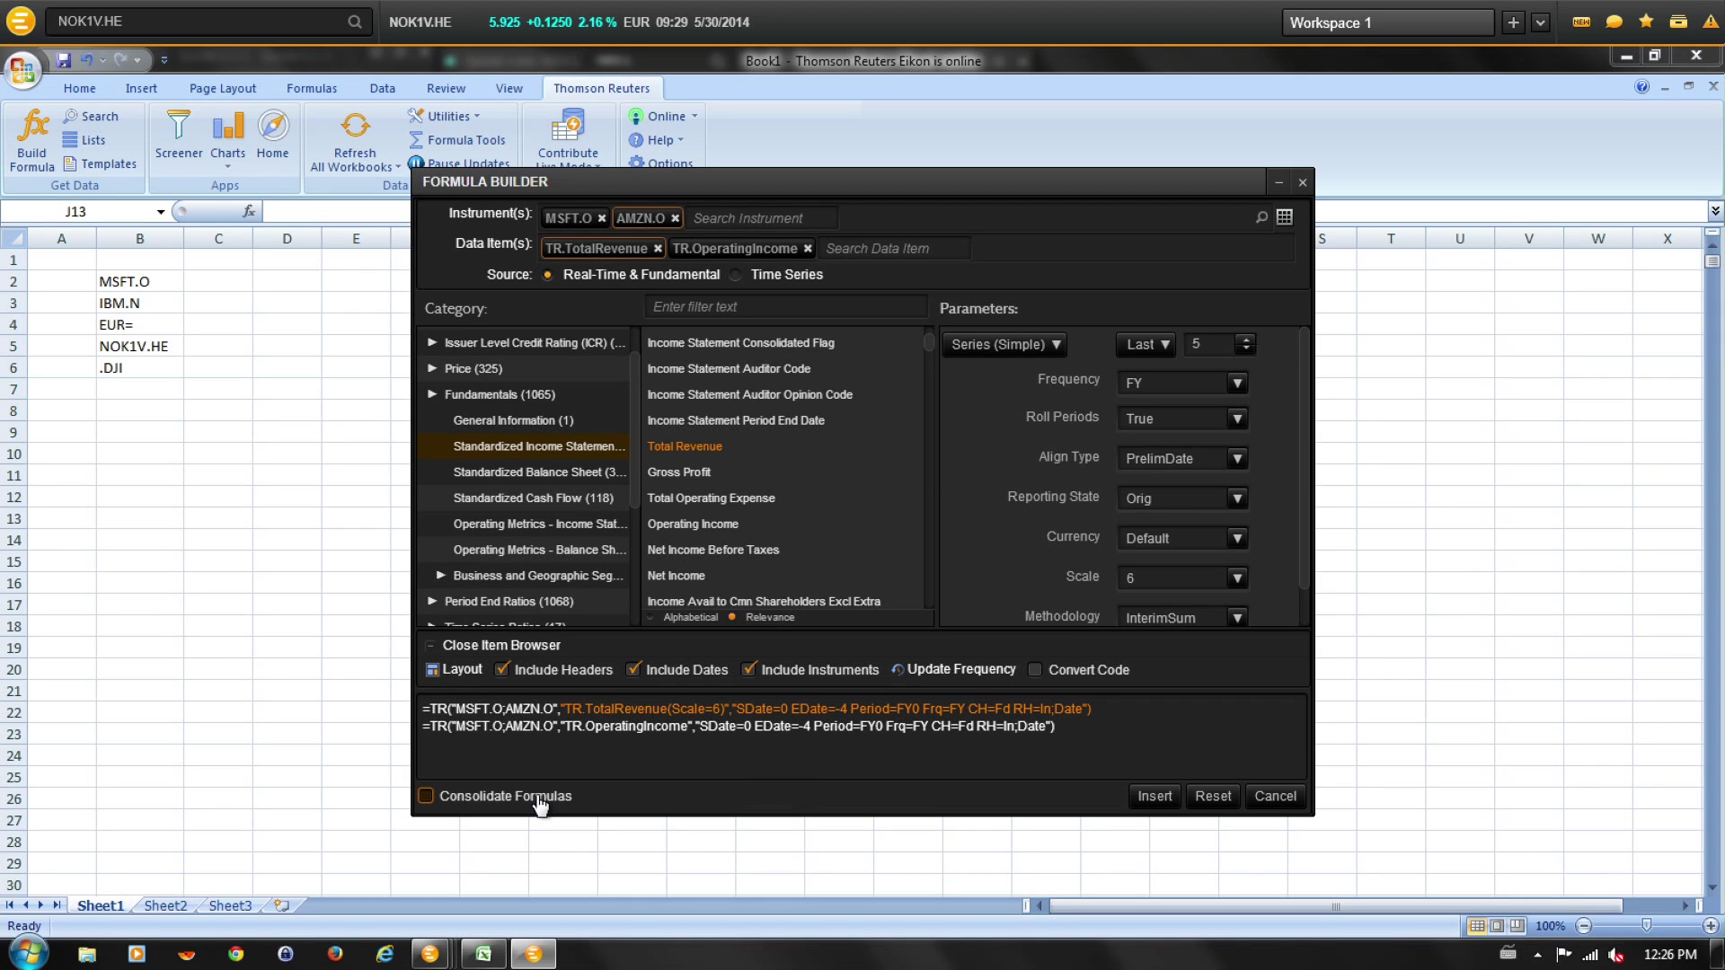
Insert the two formulas into the worksheet and widen columns L and N to fit their contents
click(1157, 798)
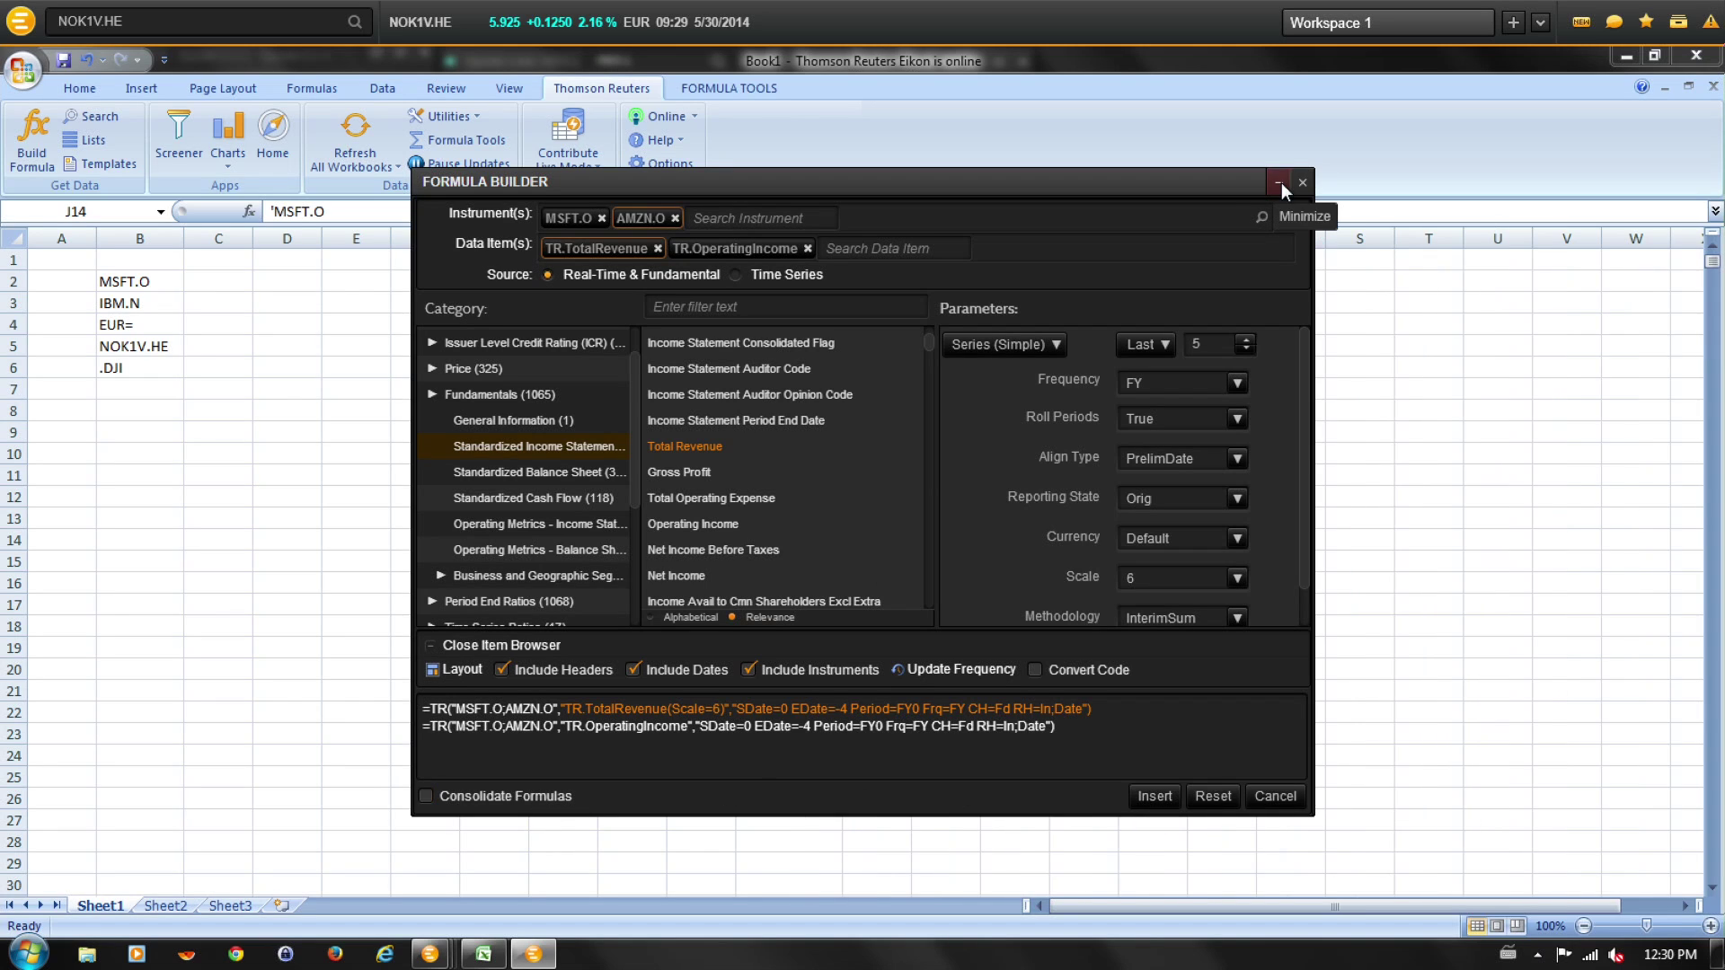
click(1282, 182)
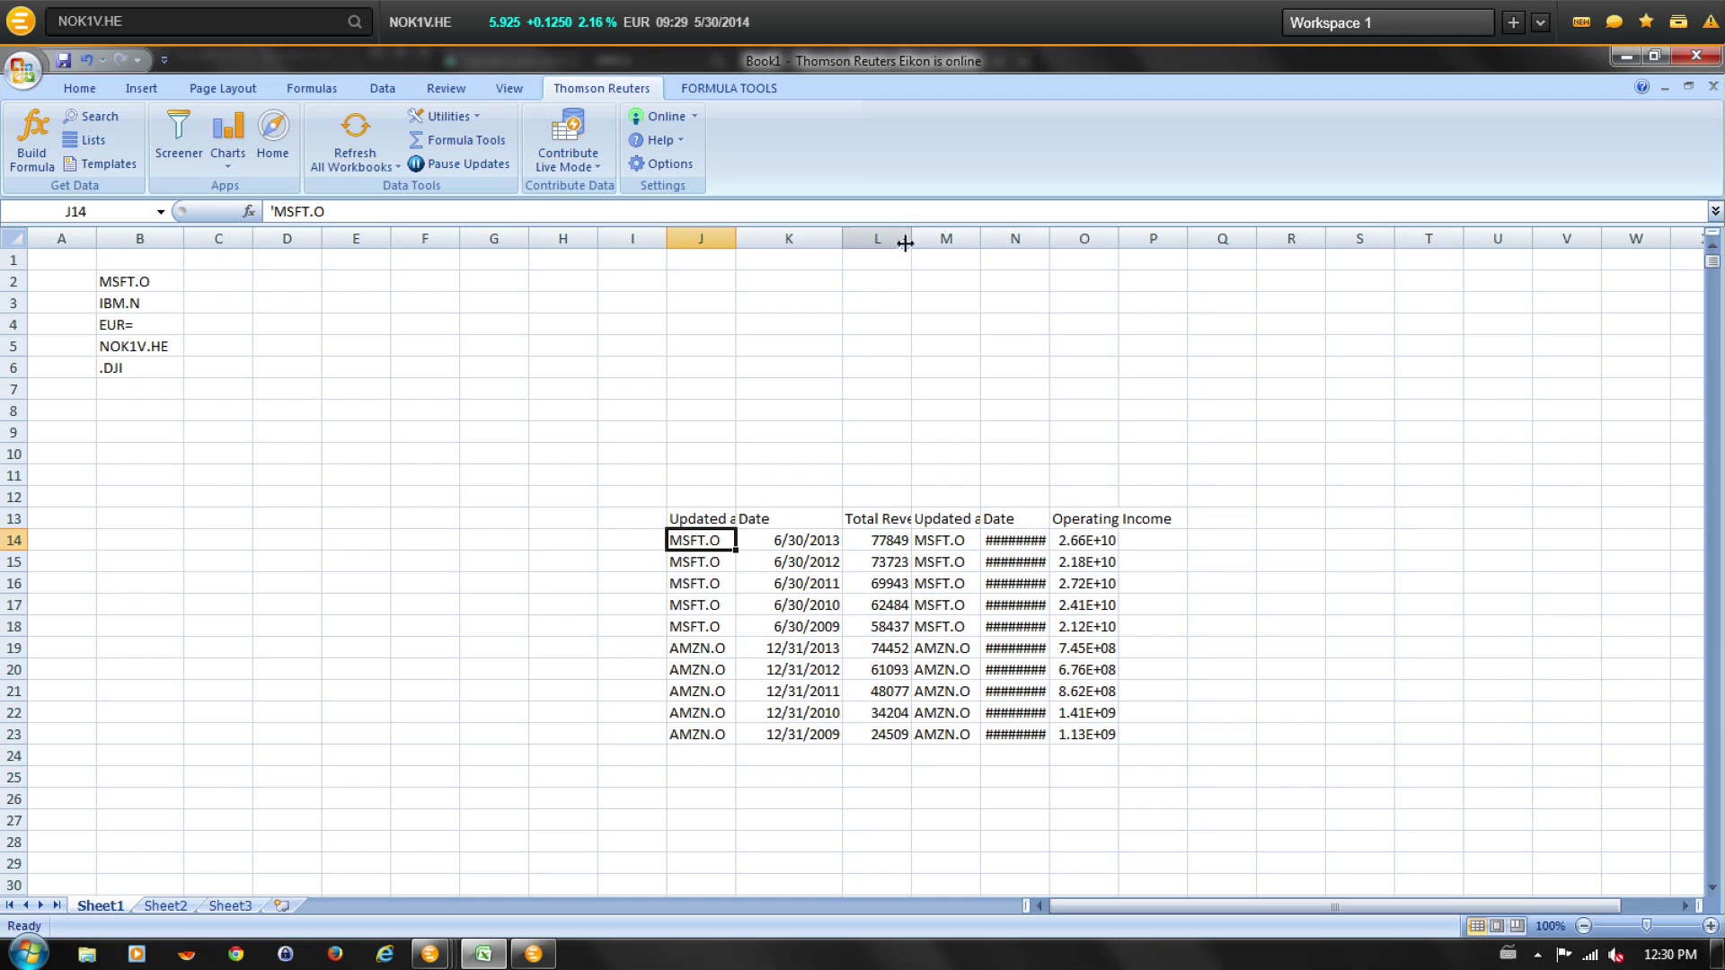
drag(912, 241, 958, 242)
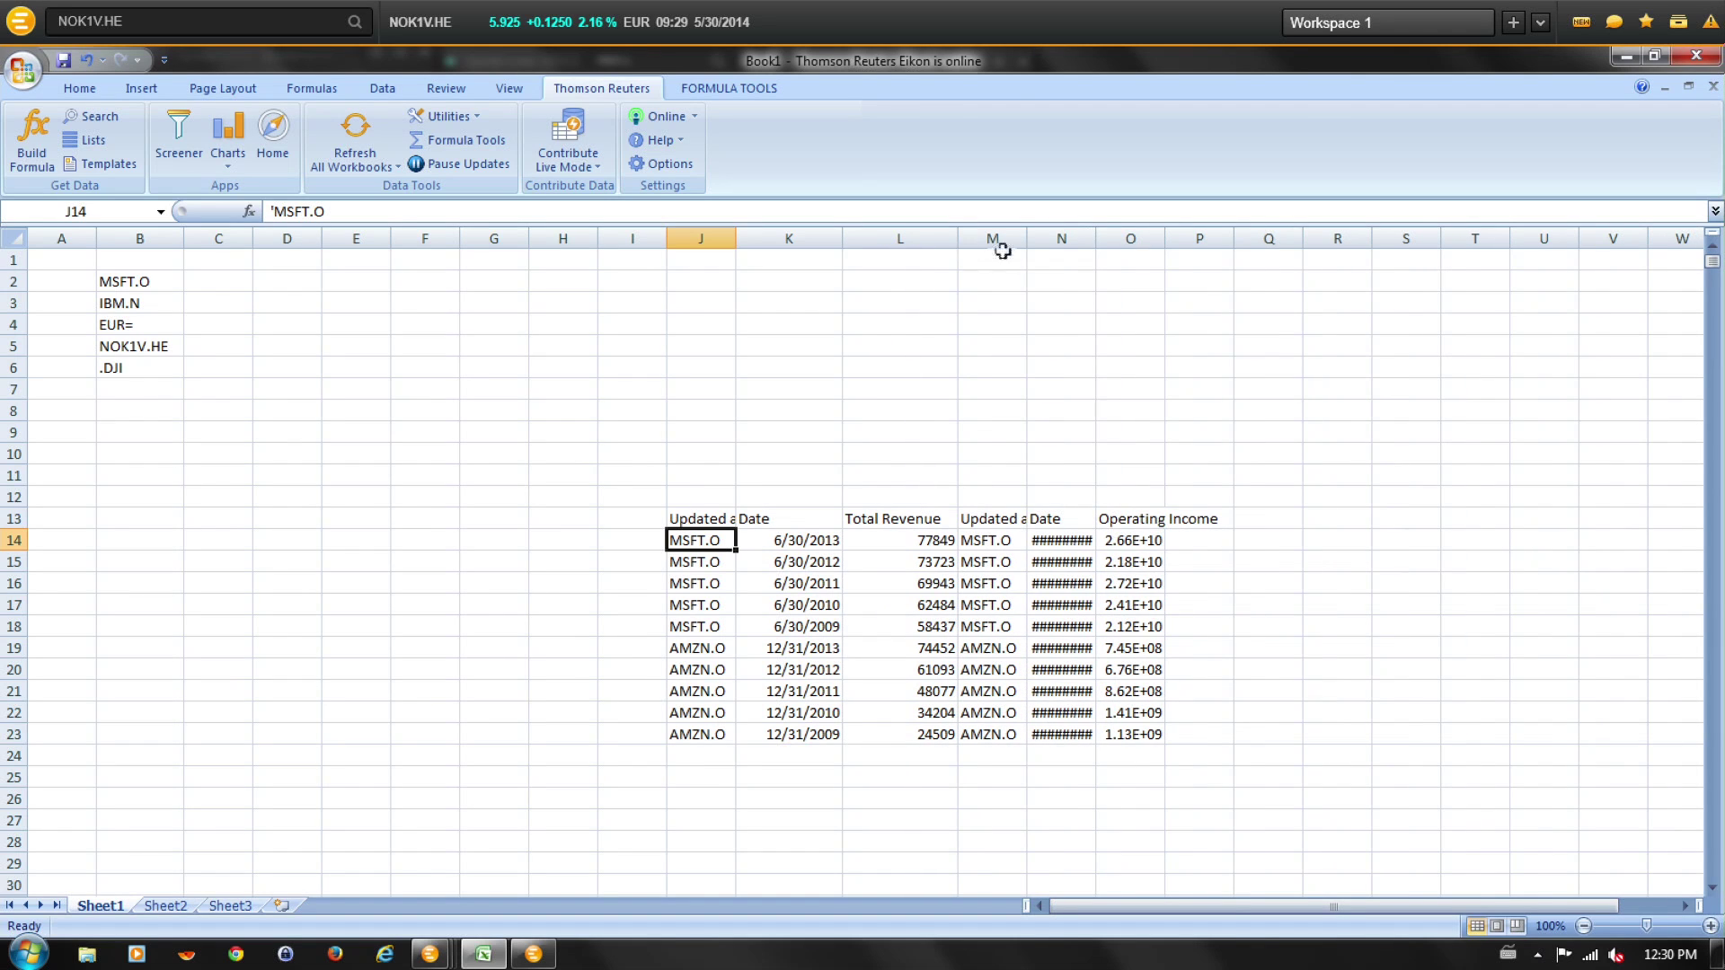
drag(1097, 240, 1150, 248)
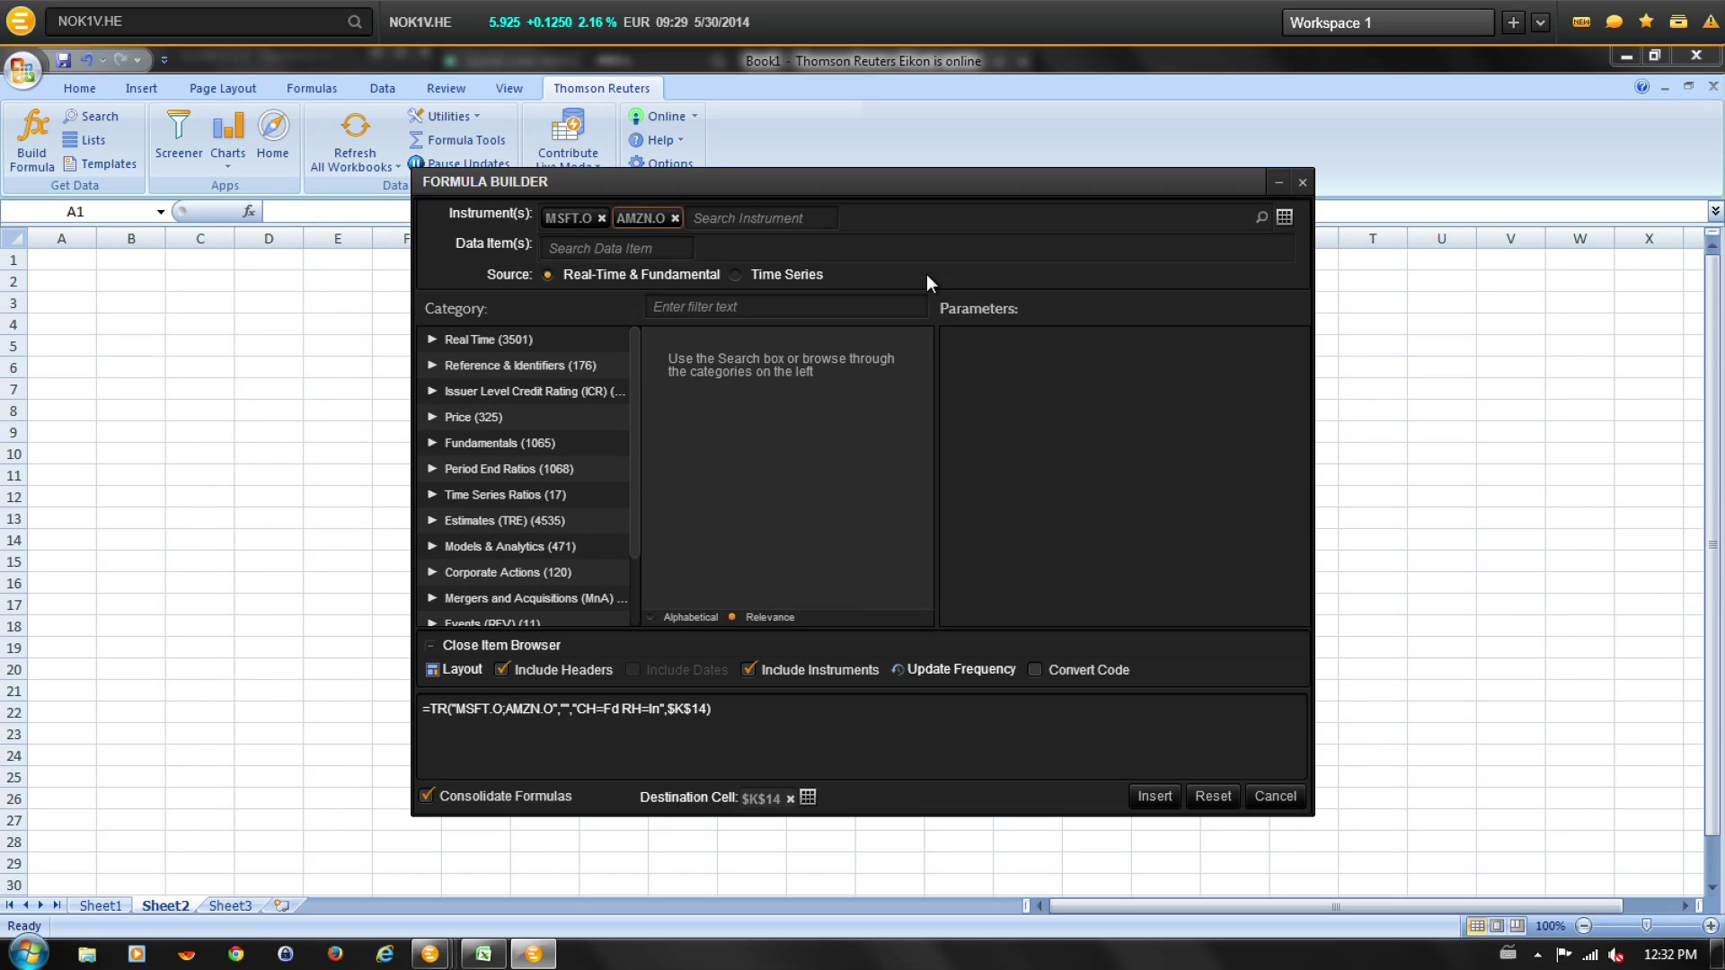
Switch the formula source to Time Series and add the Close item from the Trade price category
click(736, 275)
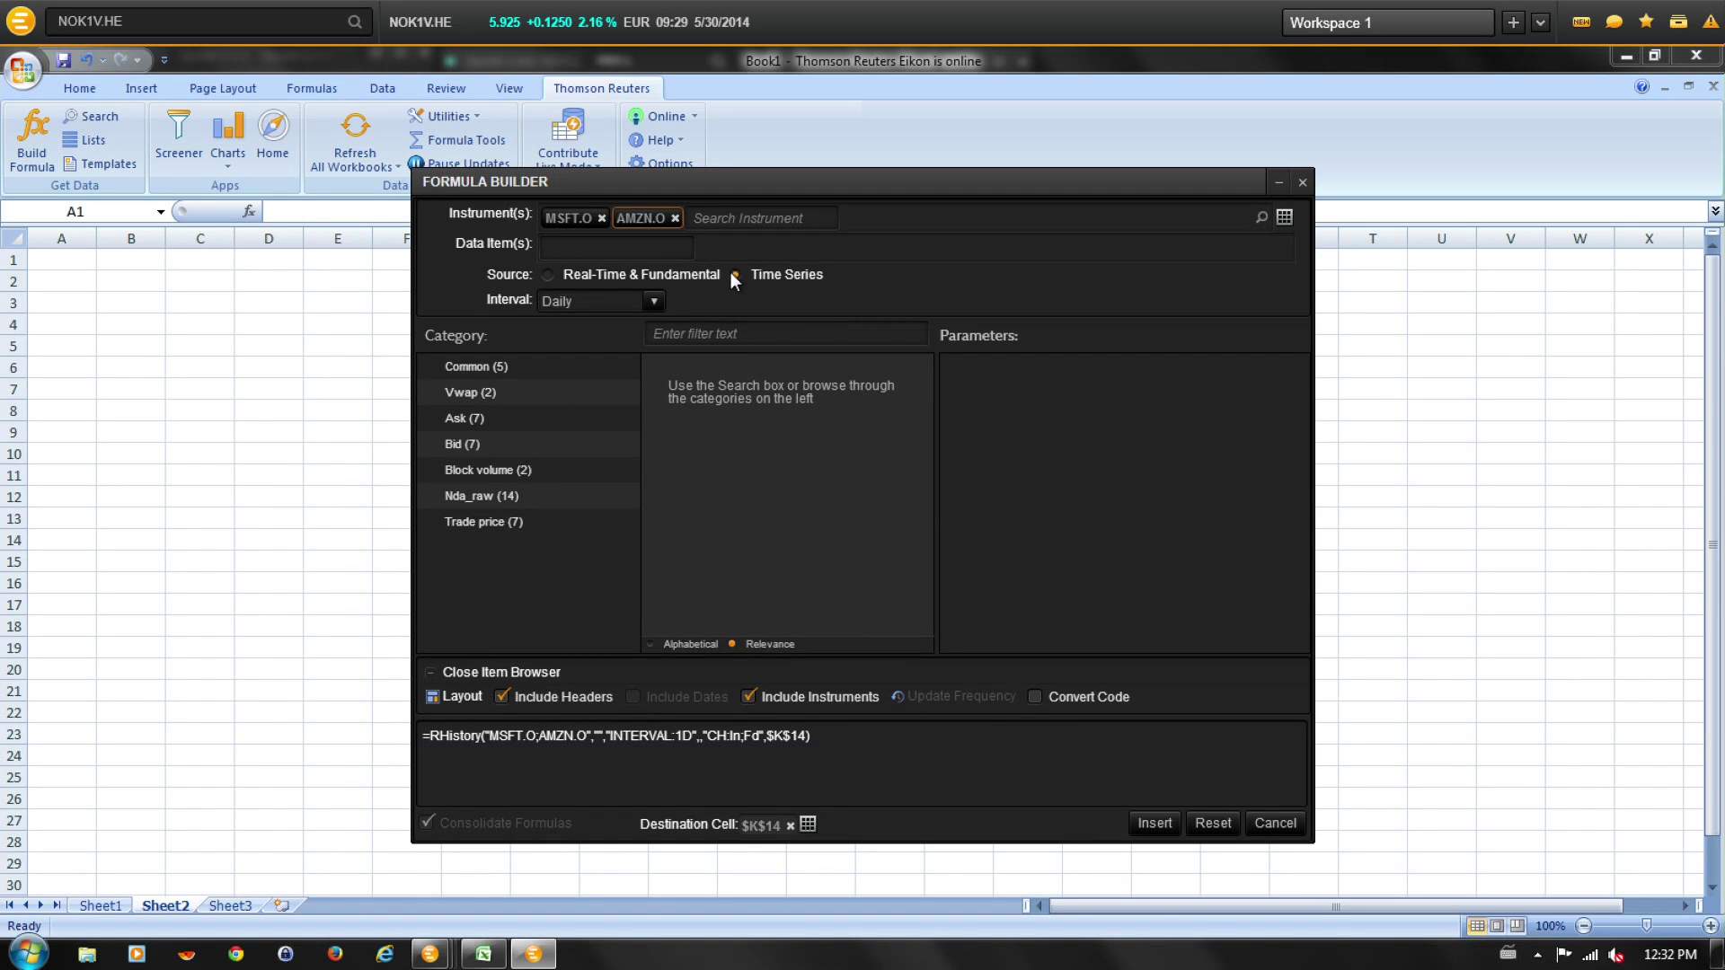
click(489, 528)
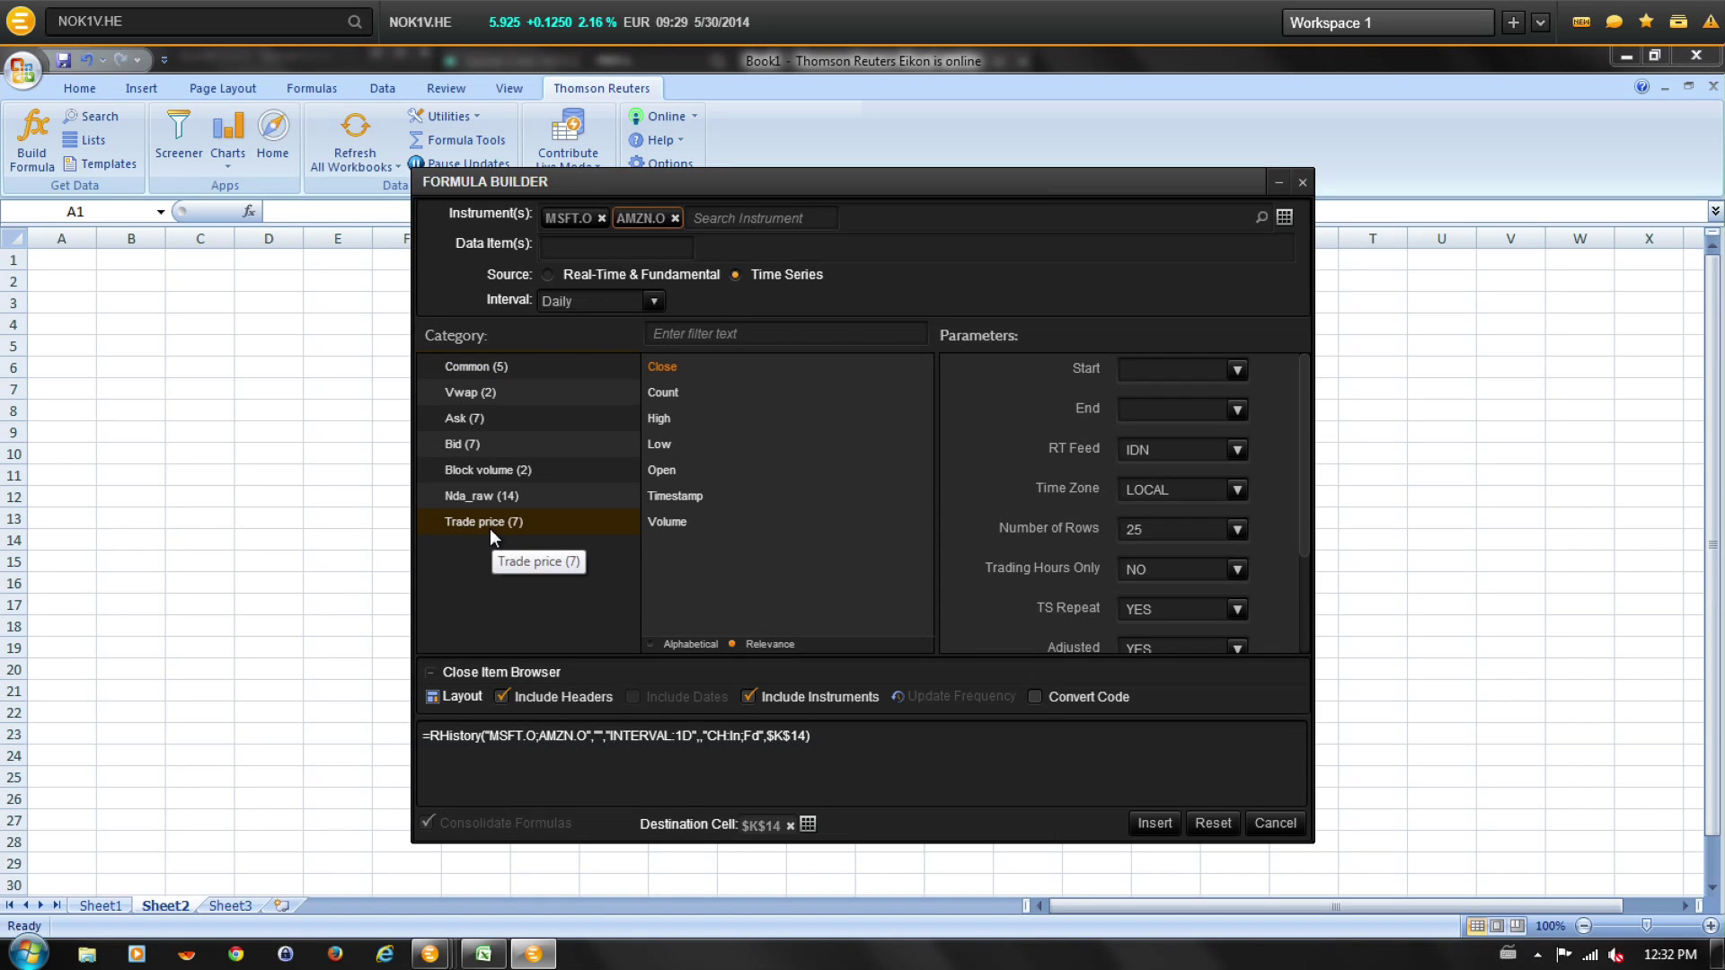
click(676, 499)
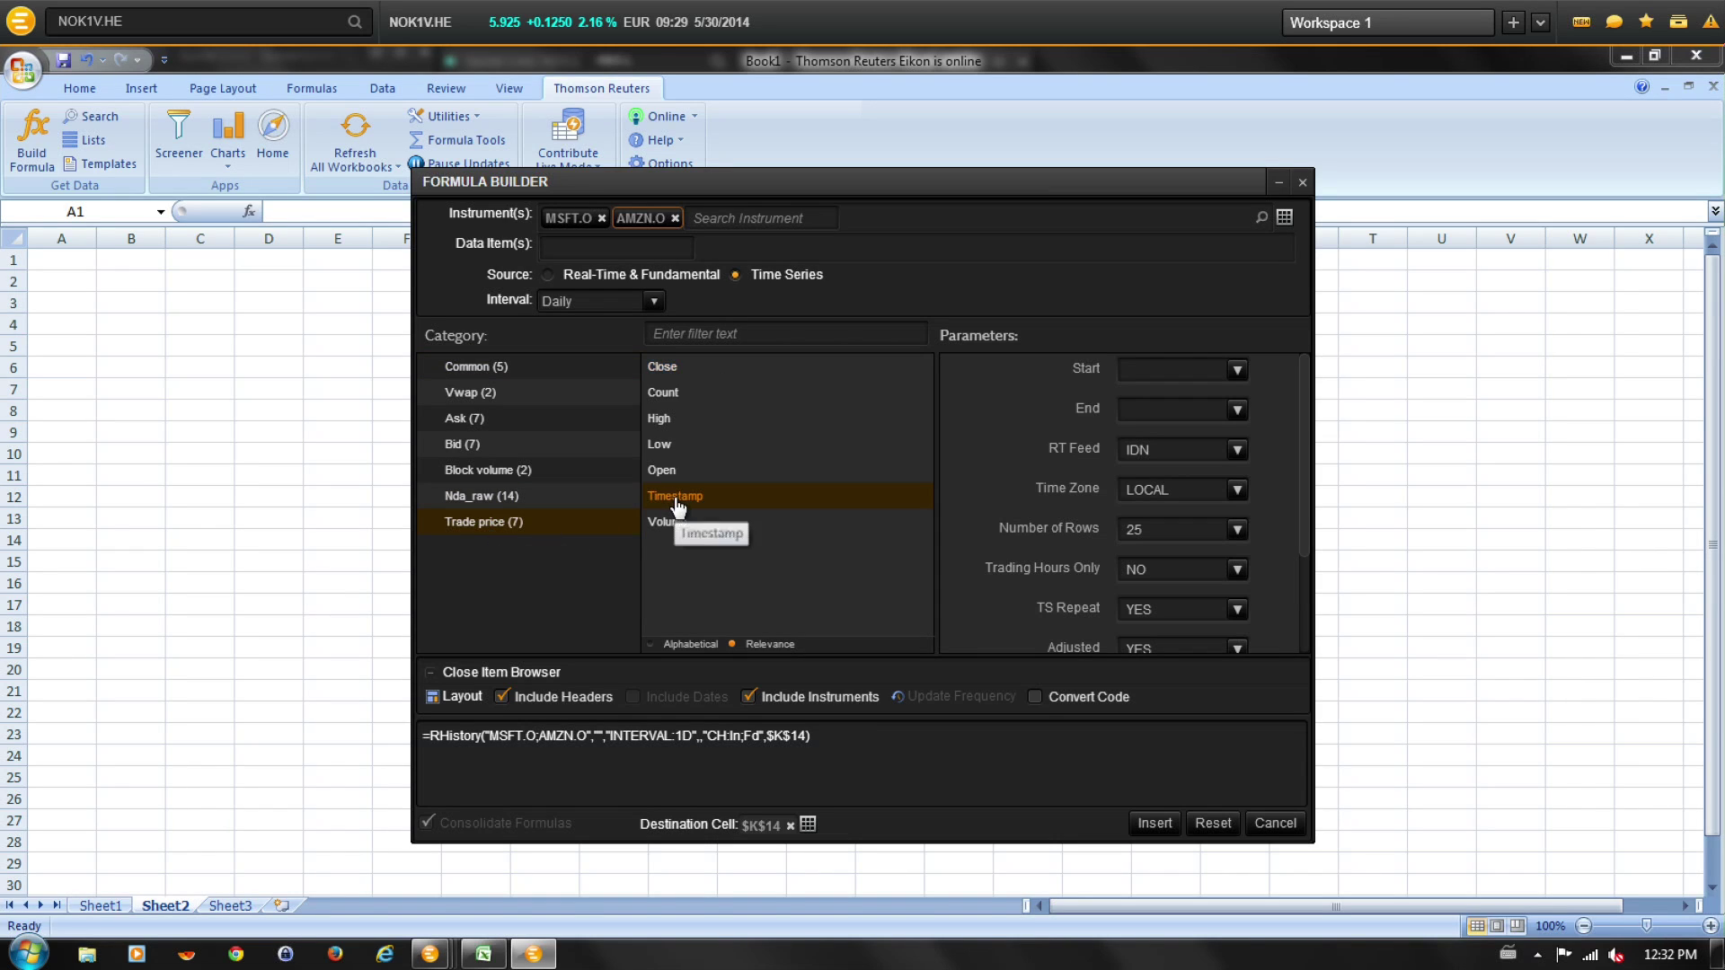
double_click(662, 367)
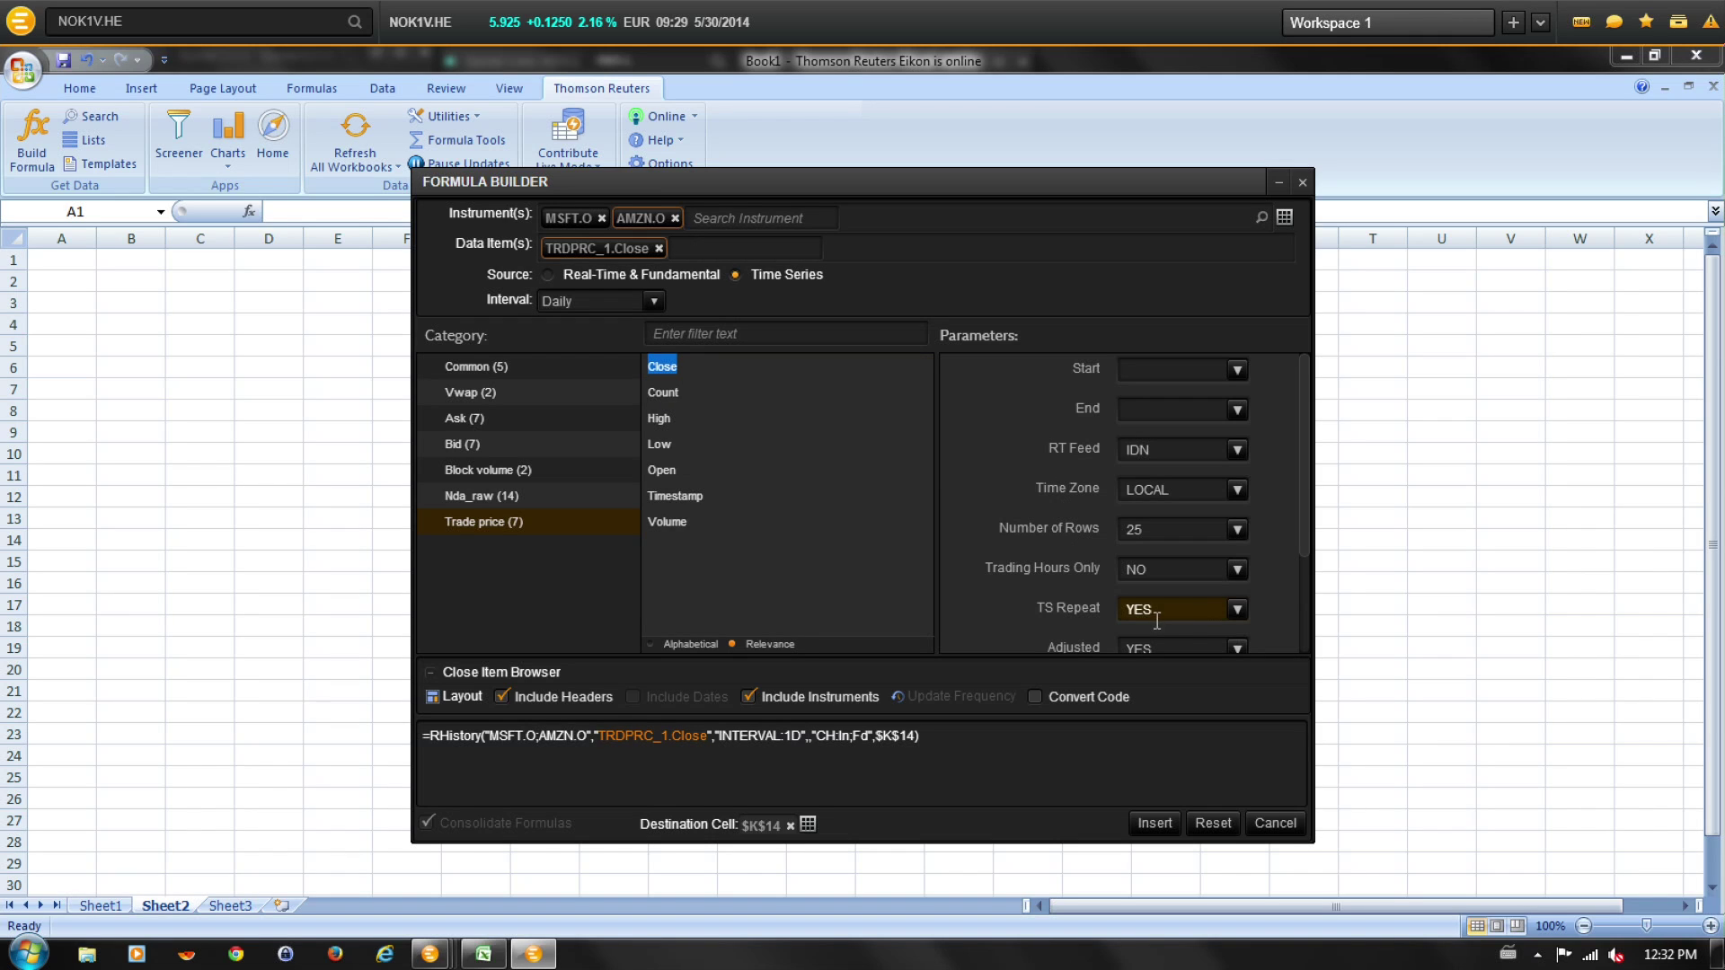
Set TS Repeat to NO and keep the interval at Daily
click(1238, 610)
click(1157, 681)
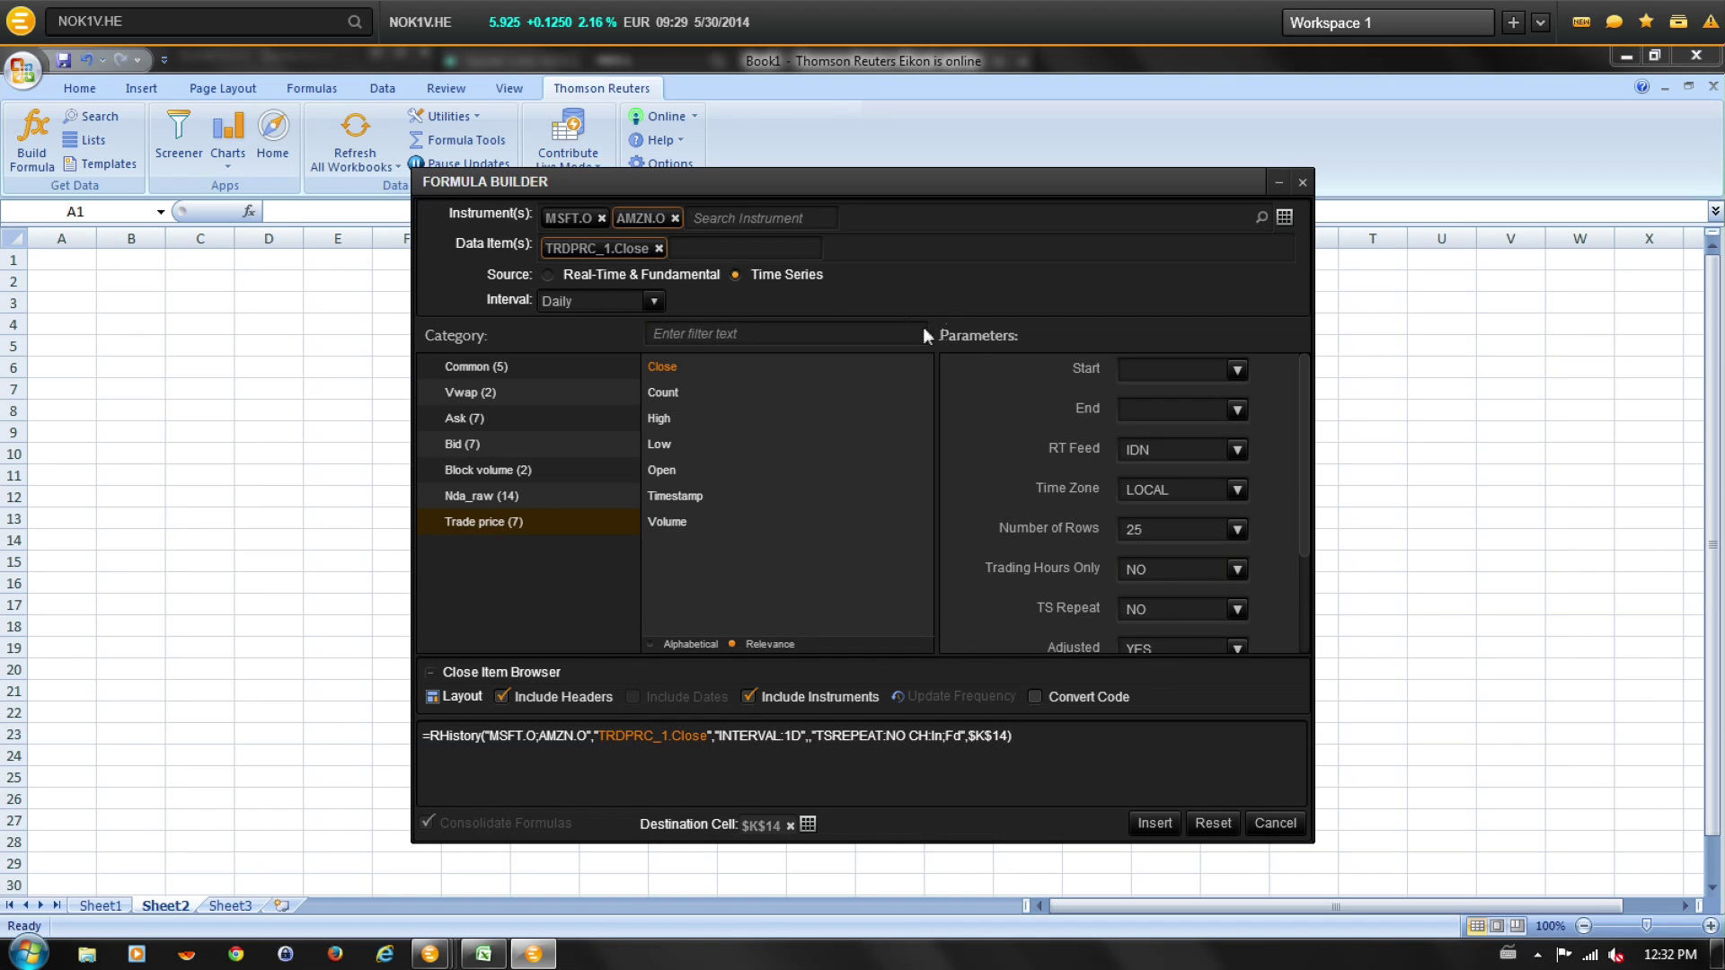
click(655, 303)
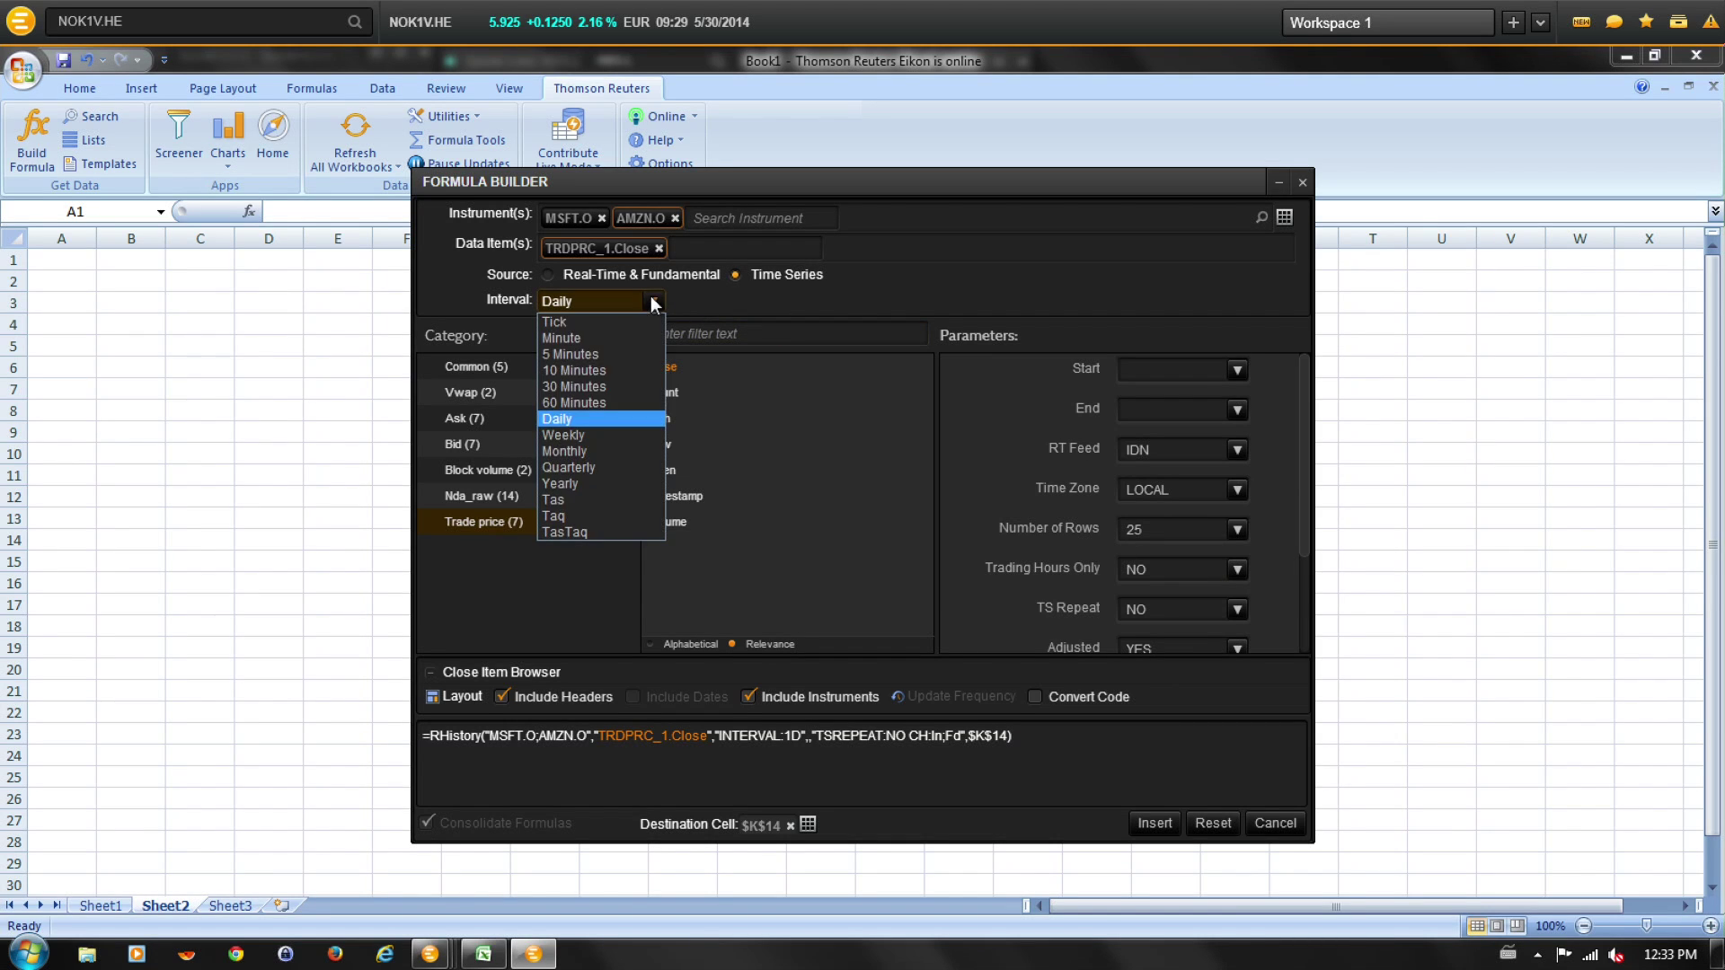
click(596, 417)
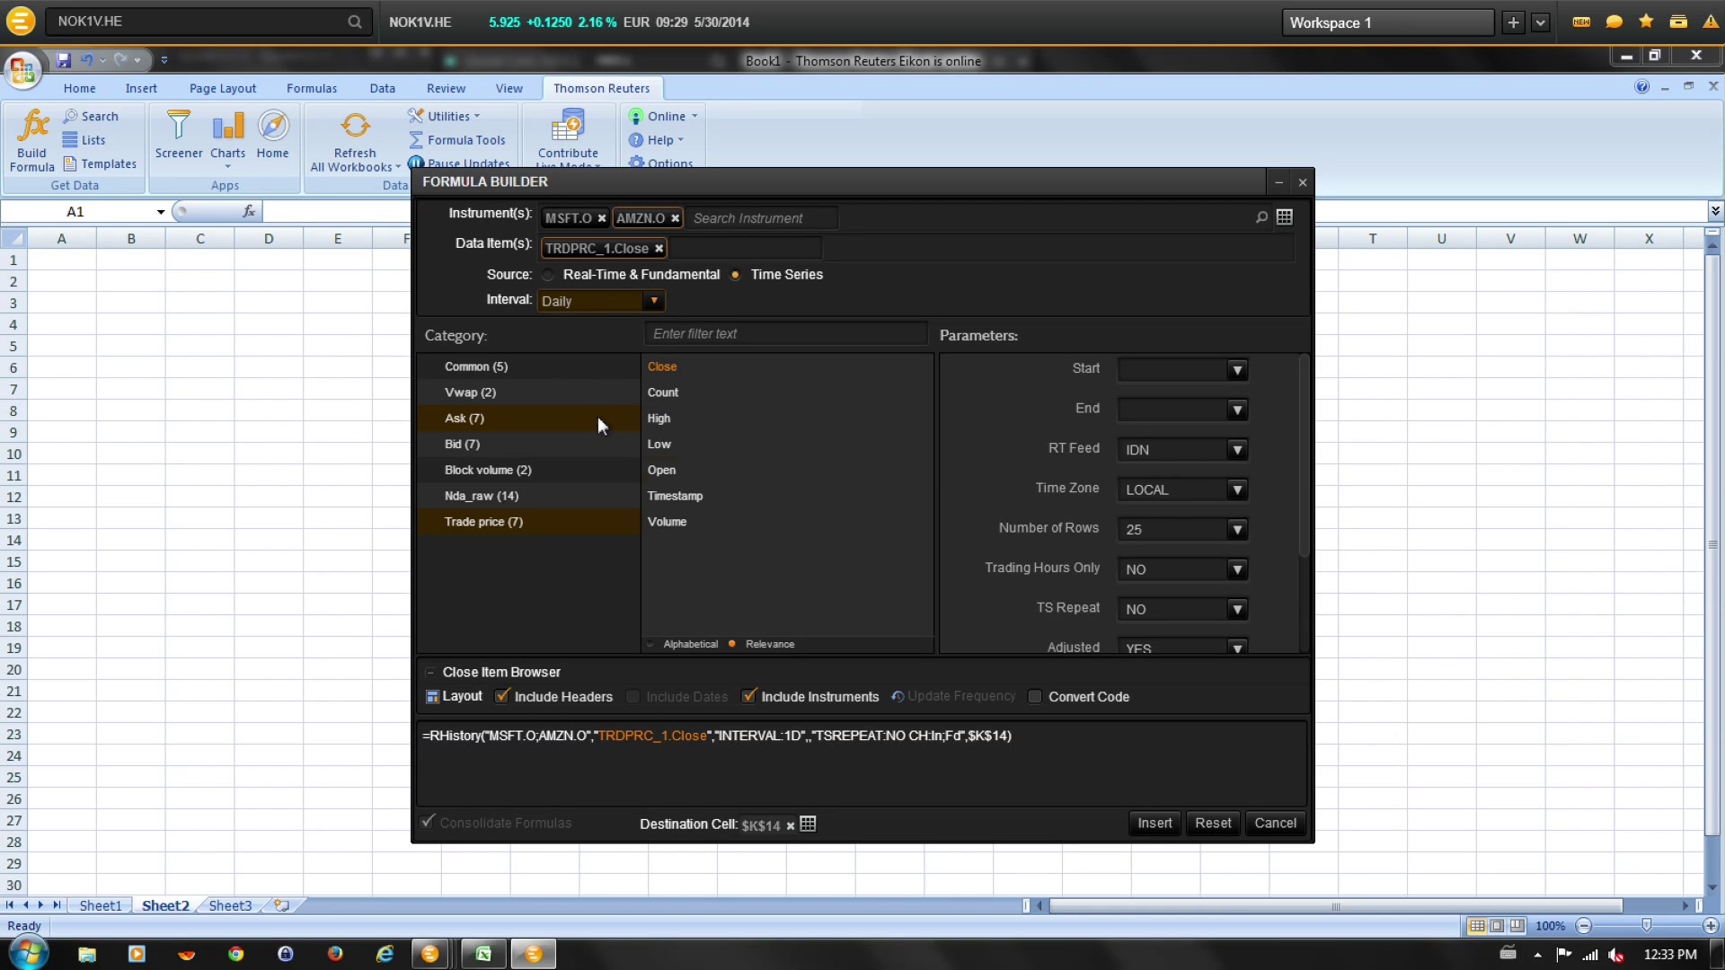
Insert the time series formula into Sheet2, close the Formula Builder, and review the closing prices
click(1157, 823)
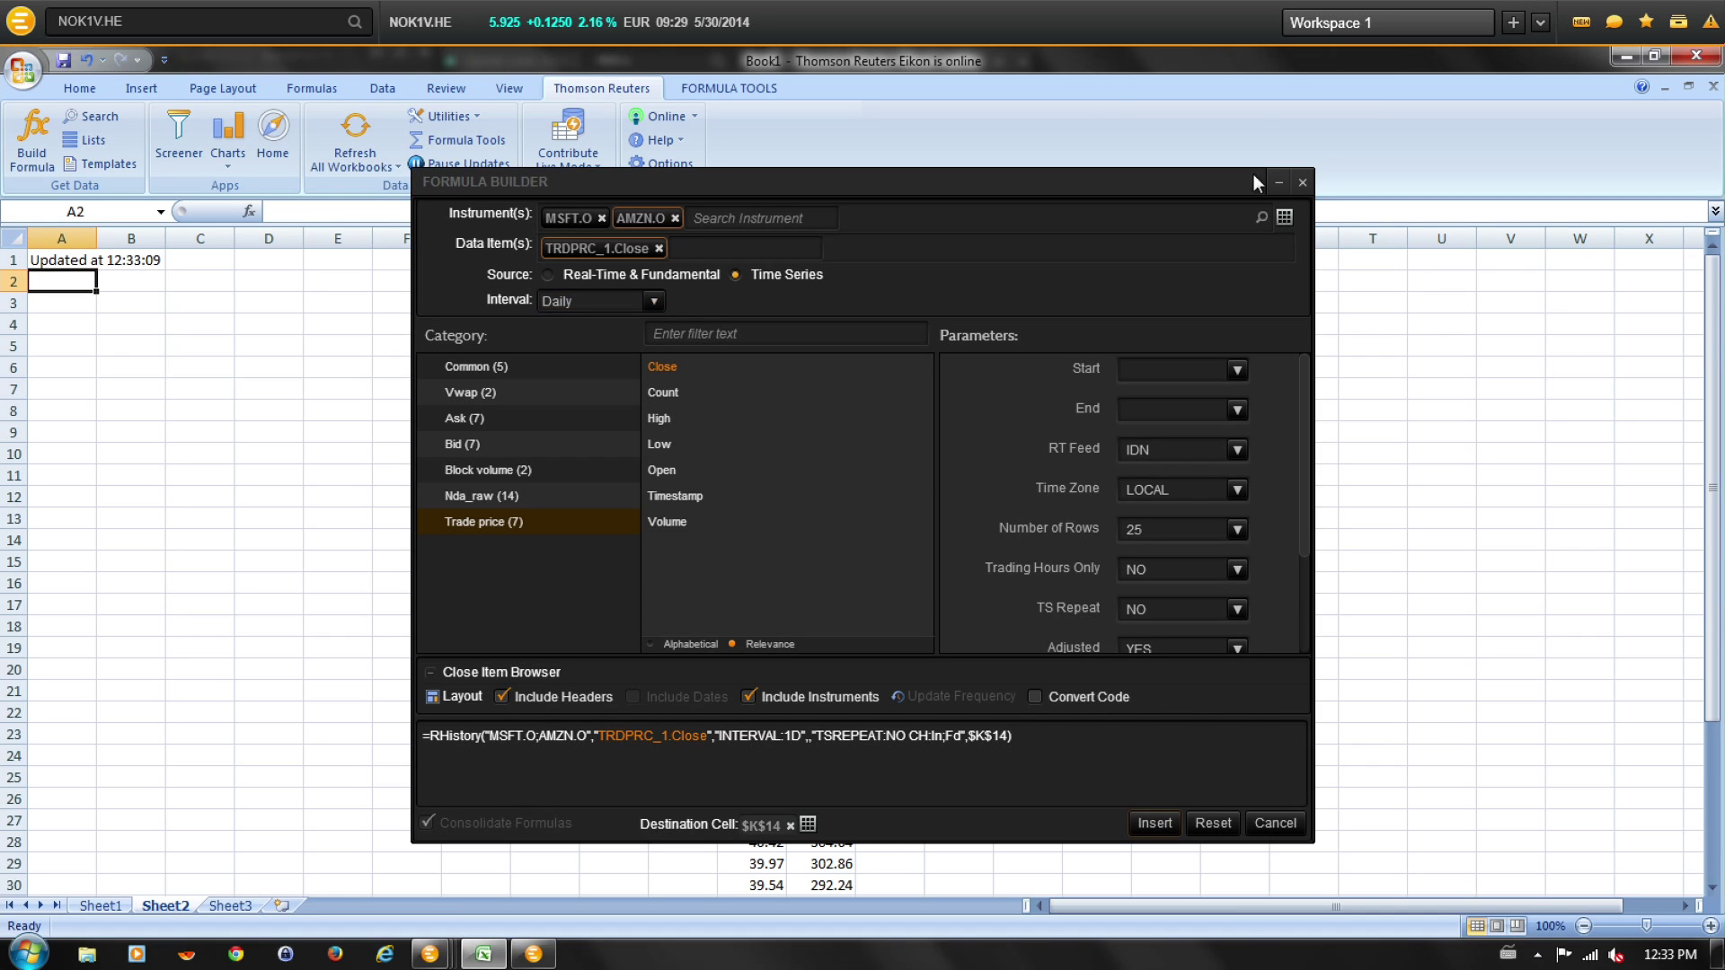
click(1303, 183)
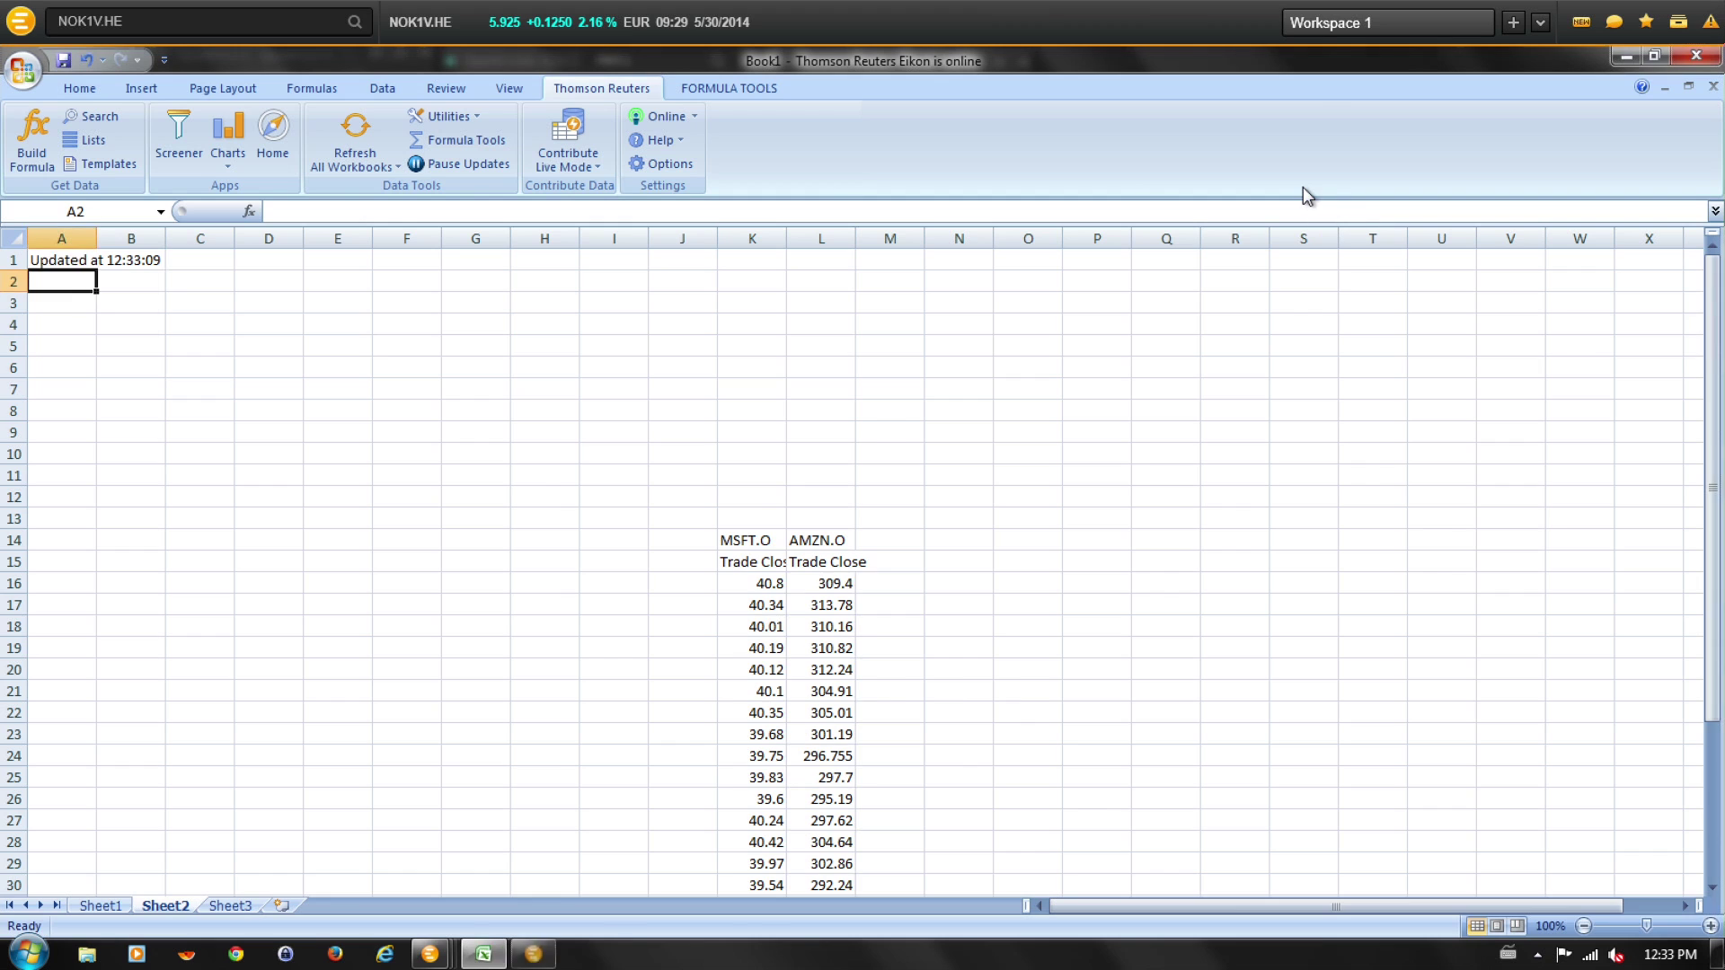
scroll(1175, 490, down, 4)
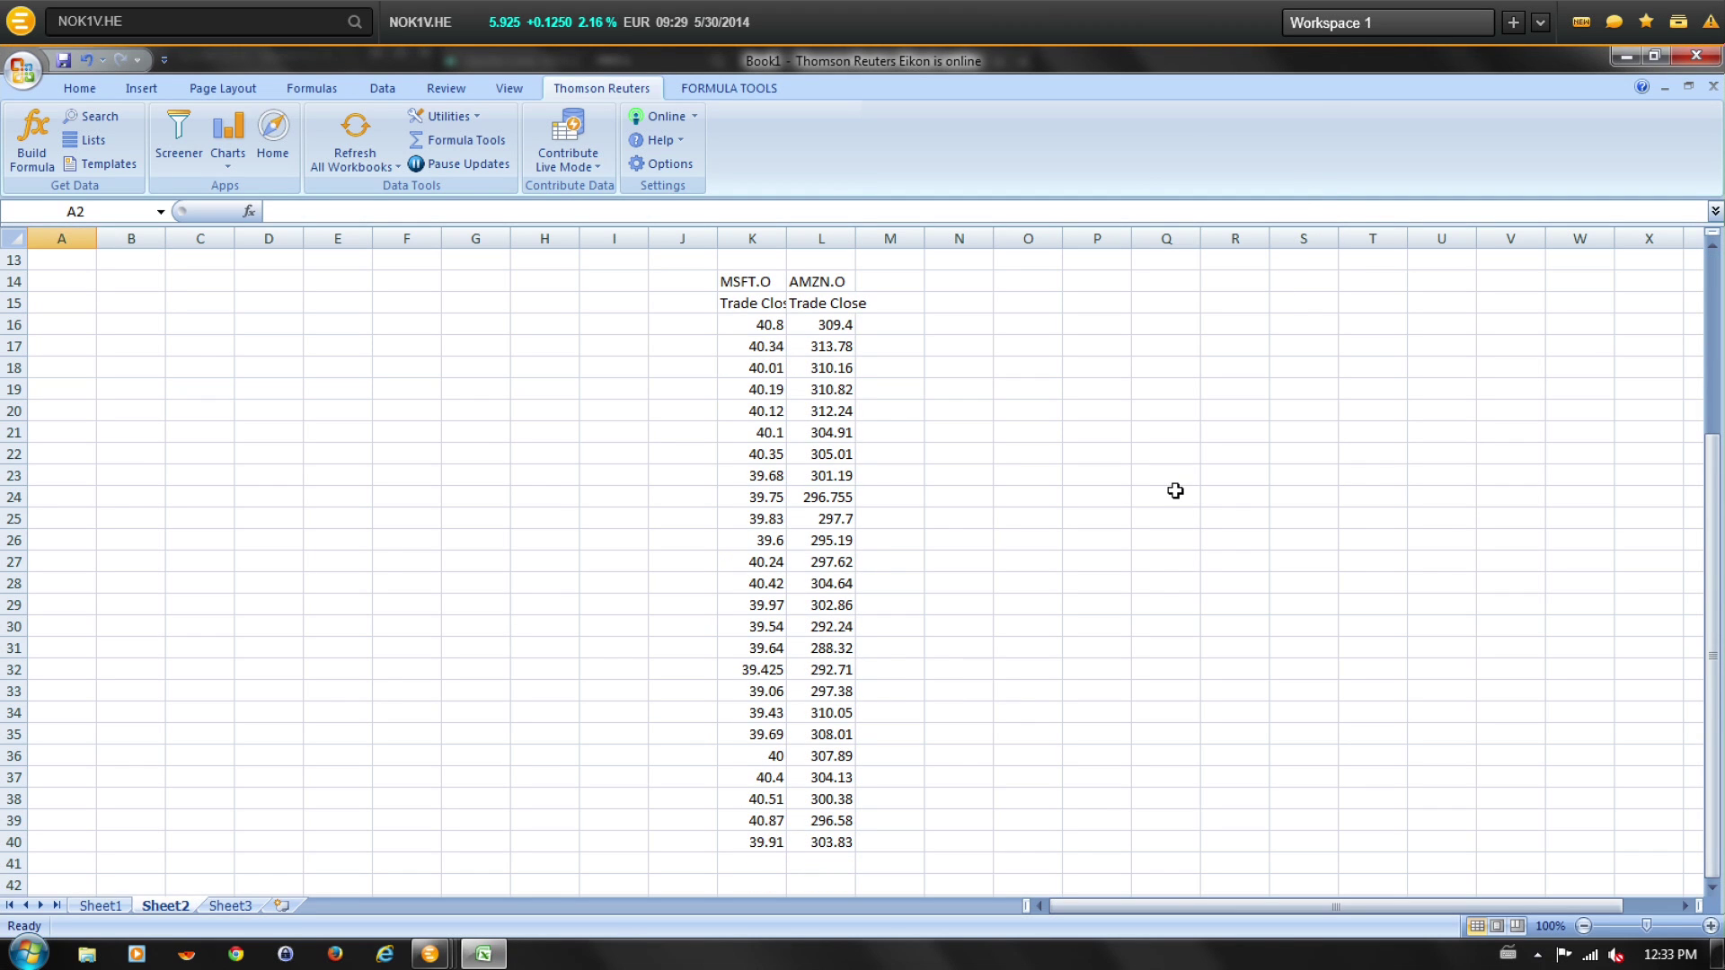